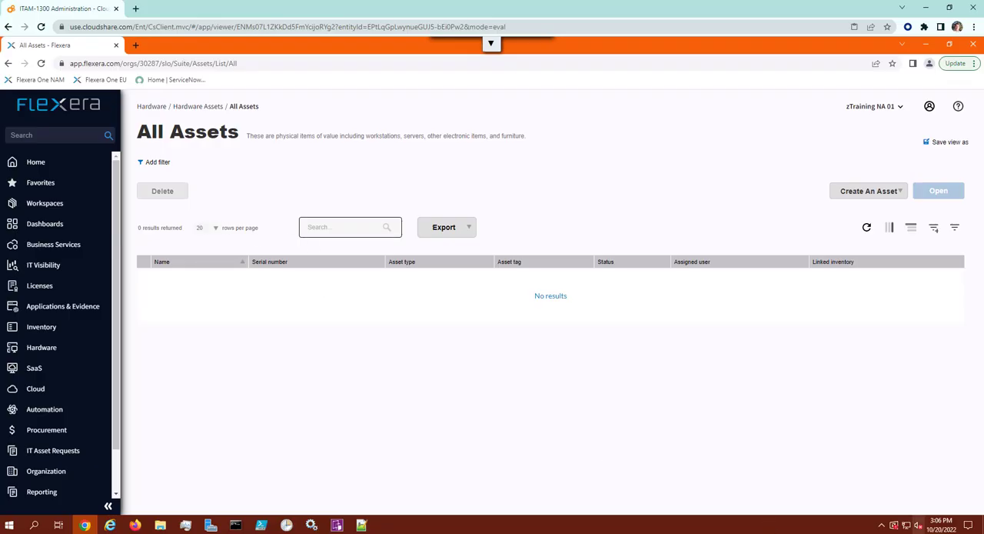
Step: Switch to FlexNet Beacon and start a new business importer connection based on the Custom Import template
click(338, 526)
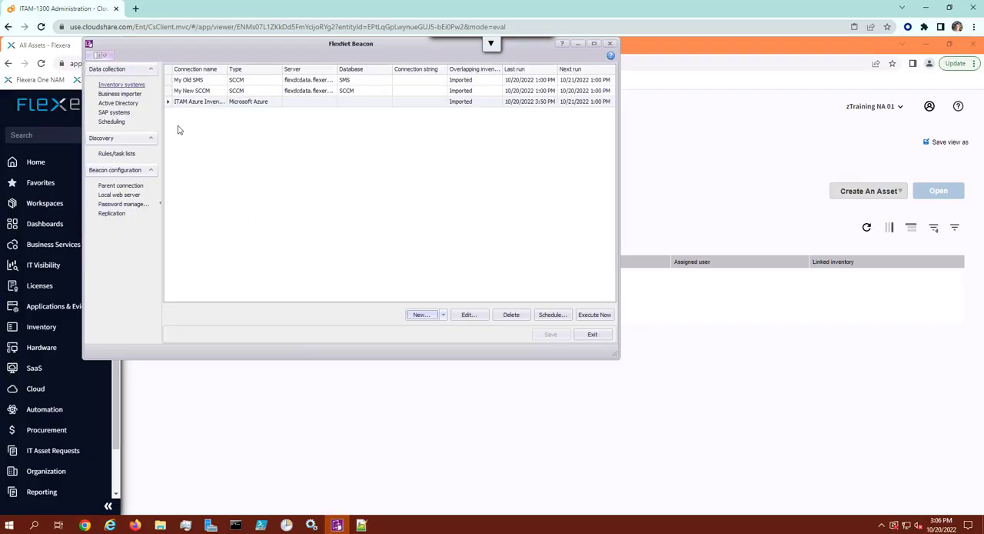
click(120, 95)
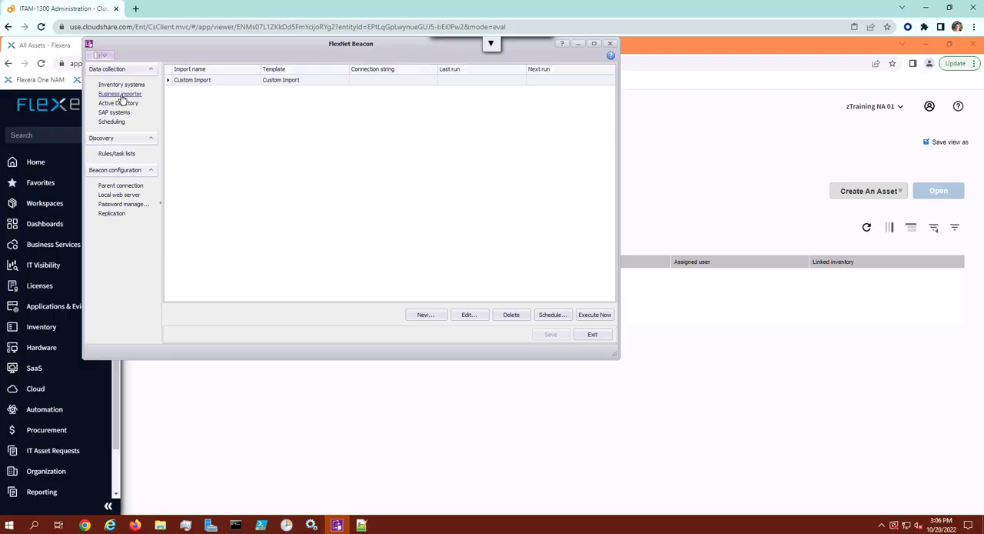
click(430, 317)
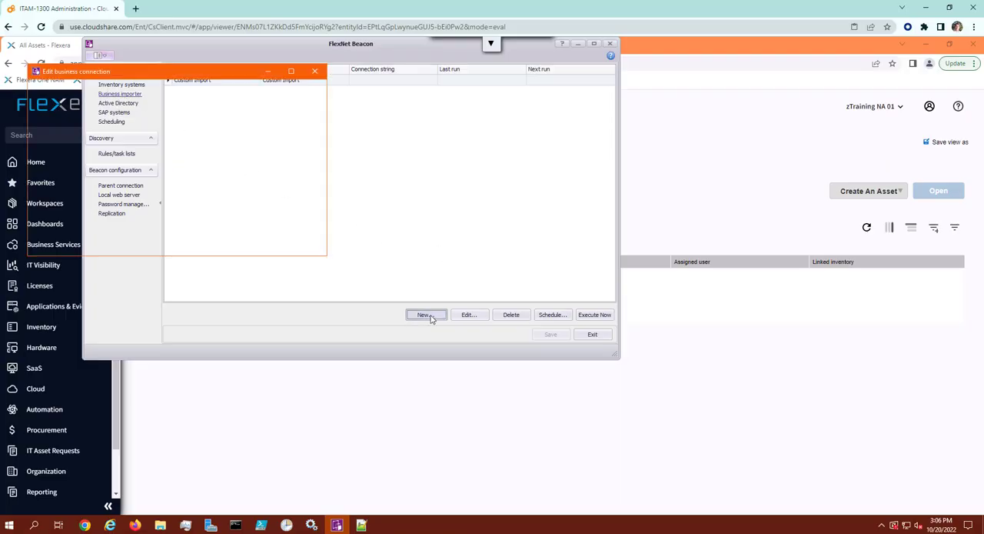
click(300, 98)
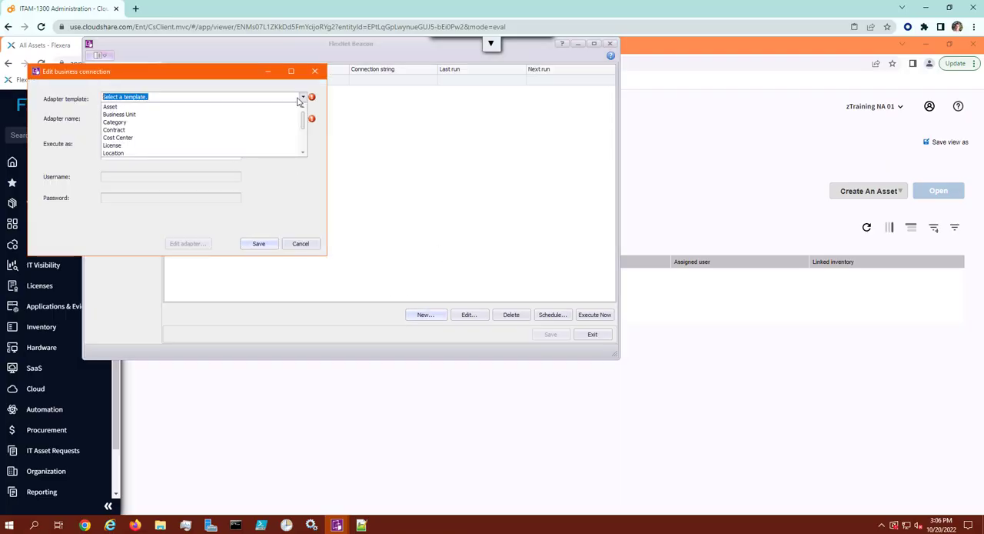
scroll(300, 134, down, 3)
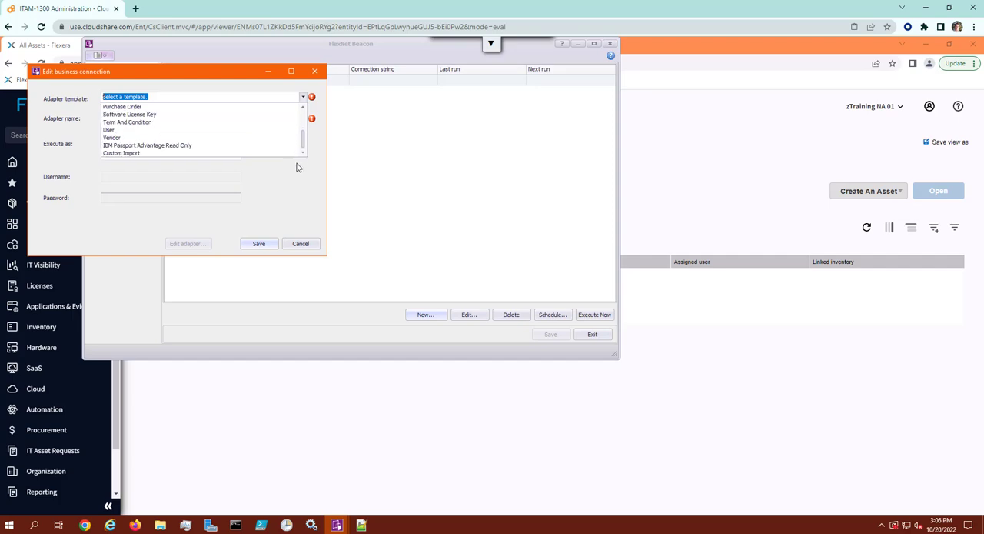
click(146, 154)
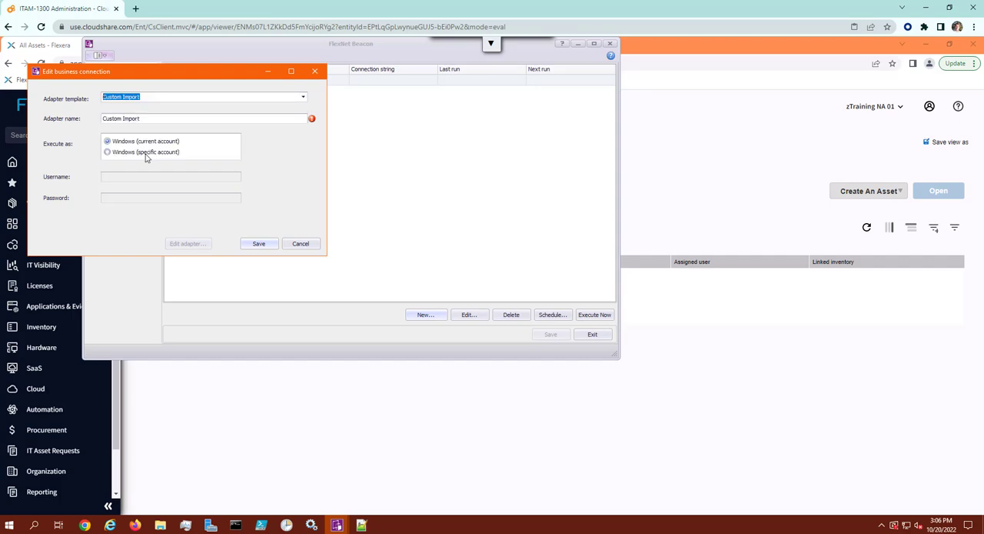
Step: Save the connection with the adapter name Simple Asset Adapter and open the adapter in Business Adapter Studio
click(158, 119)
key(ctrl+a)
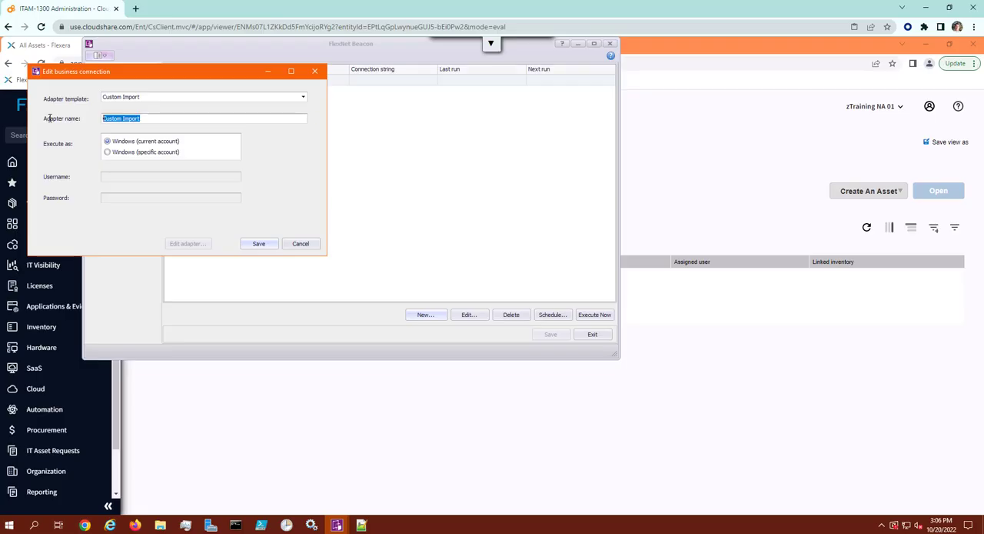
text(Simple Asset Adapter)
click(258, 243)
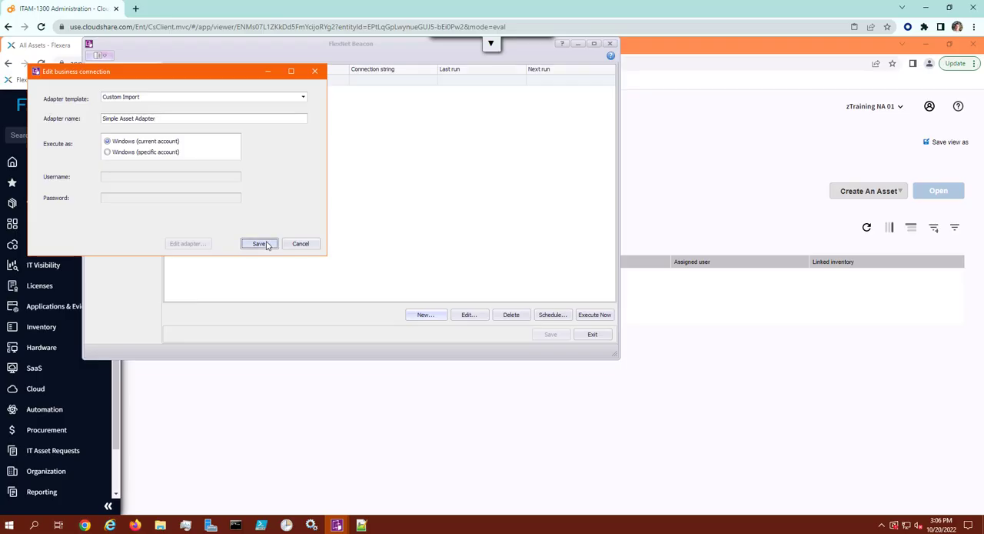
click(459, 85)
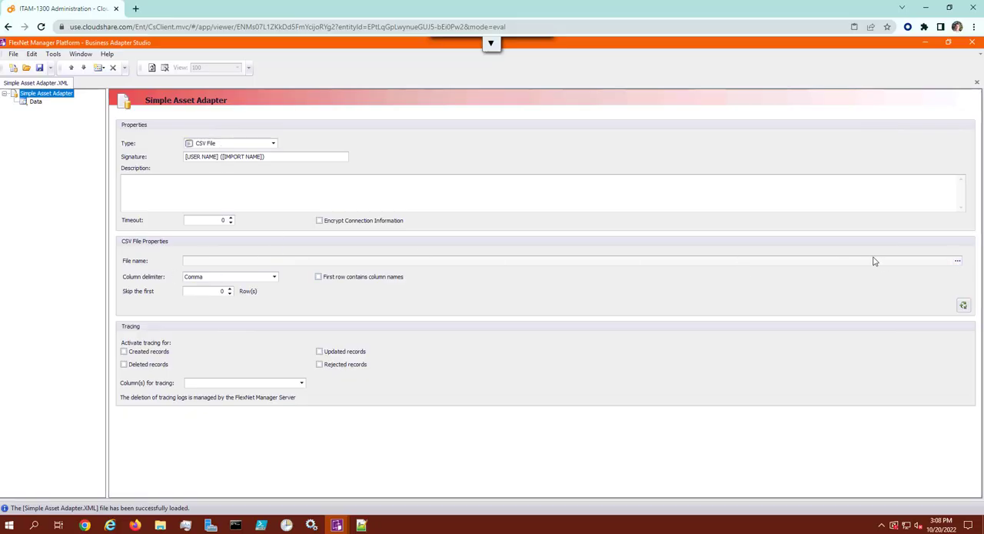
Step: Set the adapter's CSV source file to asset.csv from C:\ClassFiles\FlexBeacon\Business-Adapters\Samples
click(958, 261)
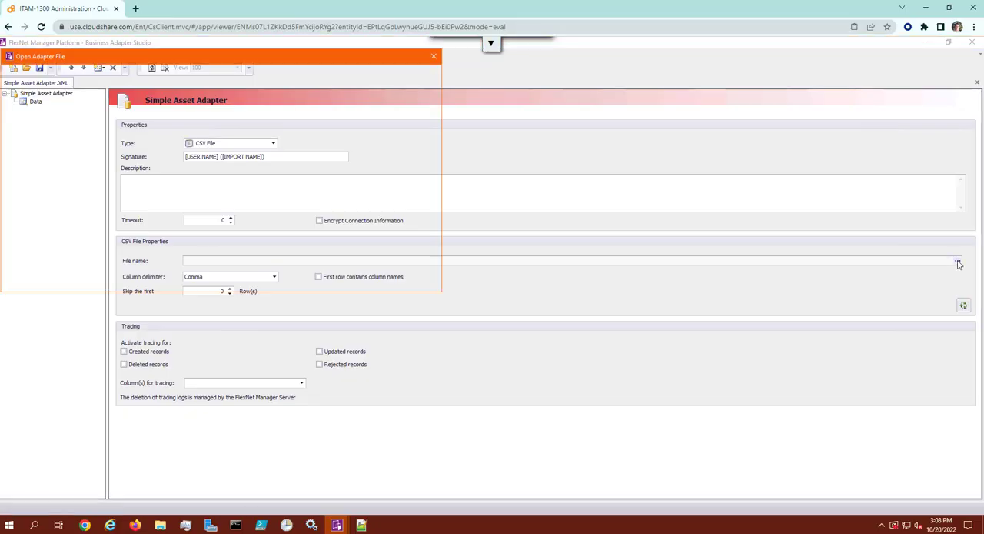
click(204, 78)
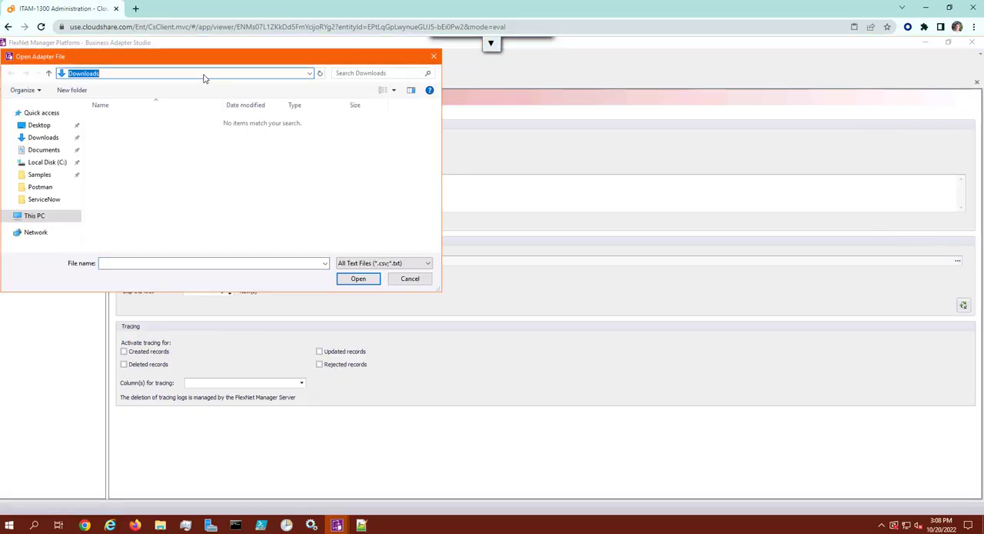
text(C:\ClassFiles\FlexBeacon\Business-Adapters\Samples)
key(Return)
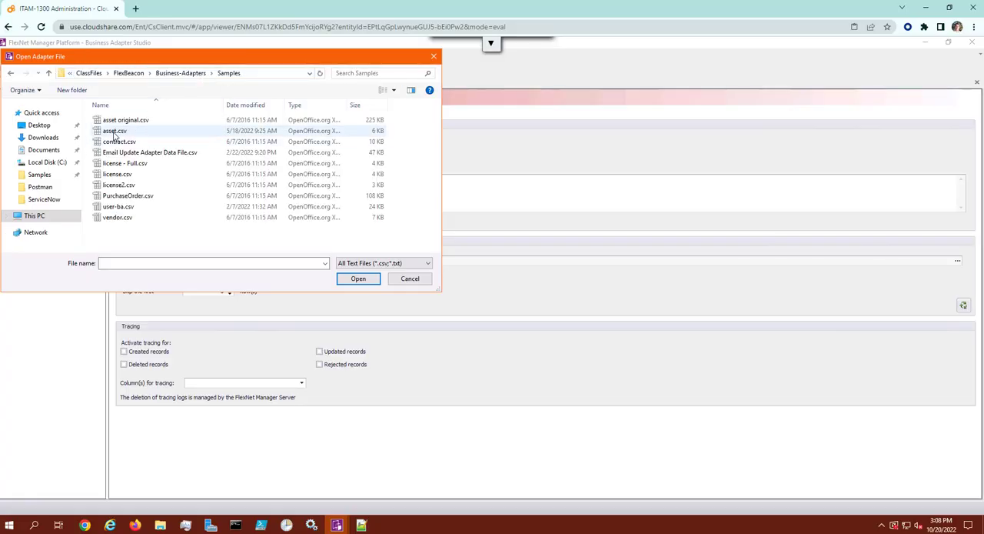
click(114, 132)
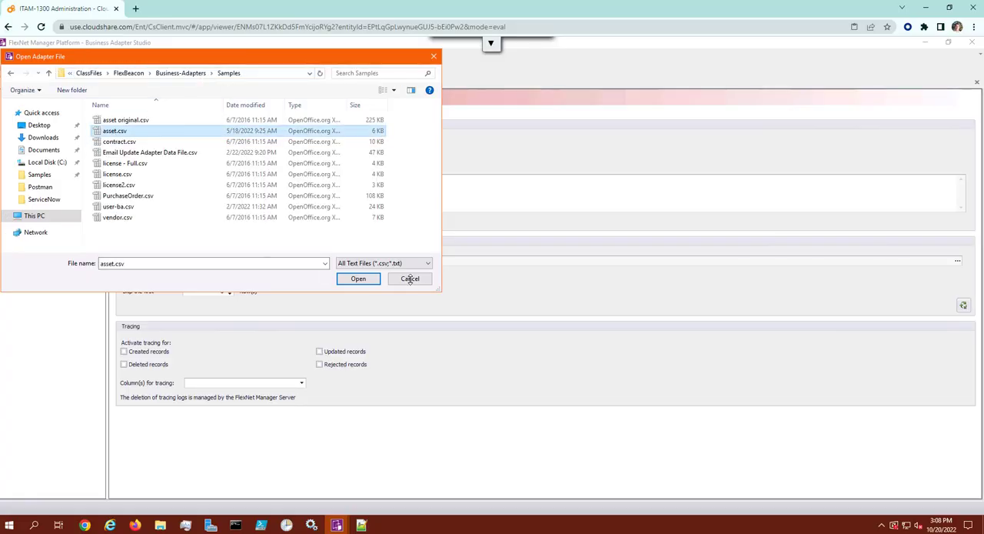
click(364, 280)
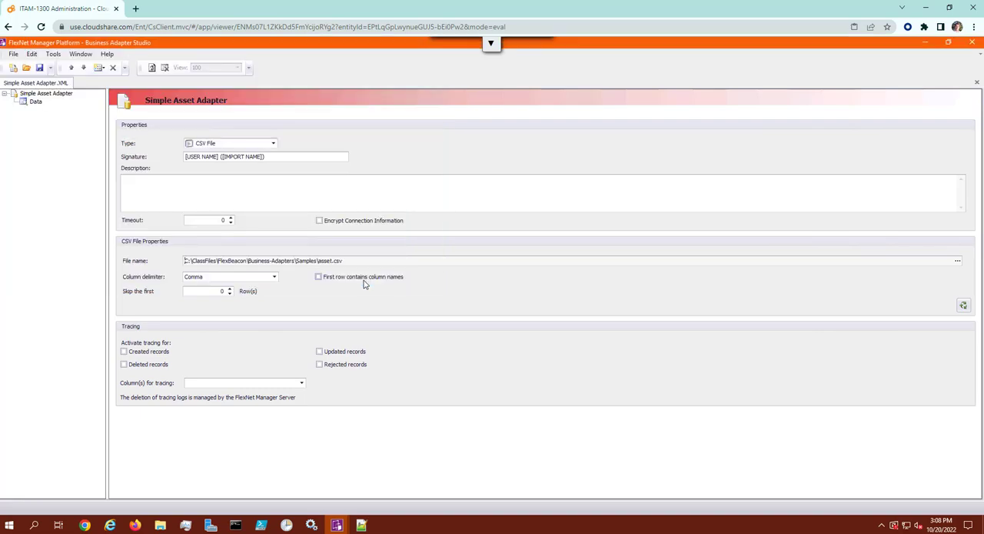
Step: Treat the first row as column names, then retrieve the column list and load the CSV data
click(319, 277)
click(964, 306)
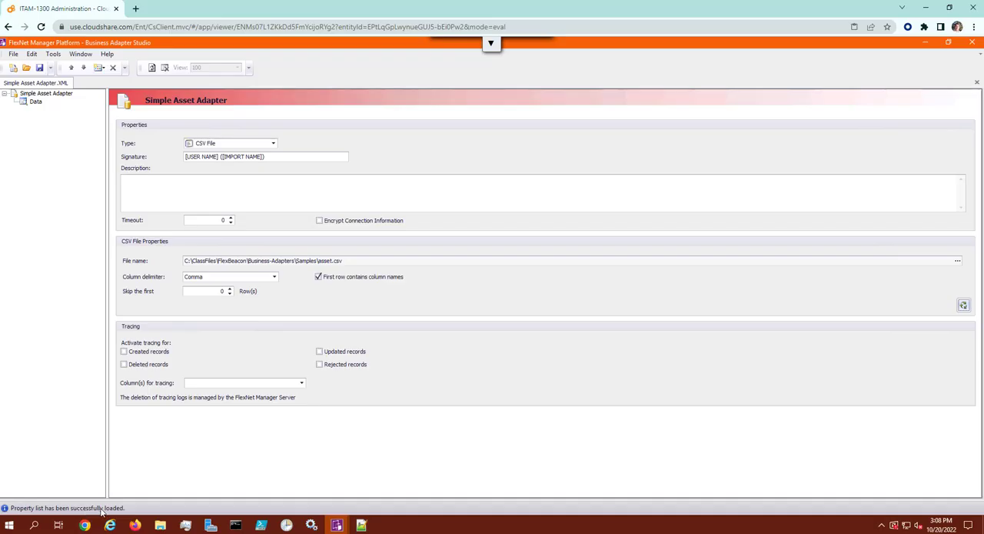
click(35, 101)
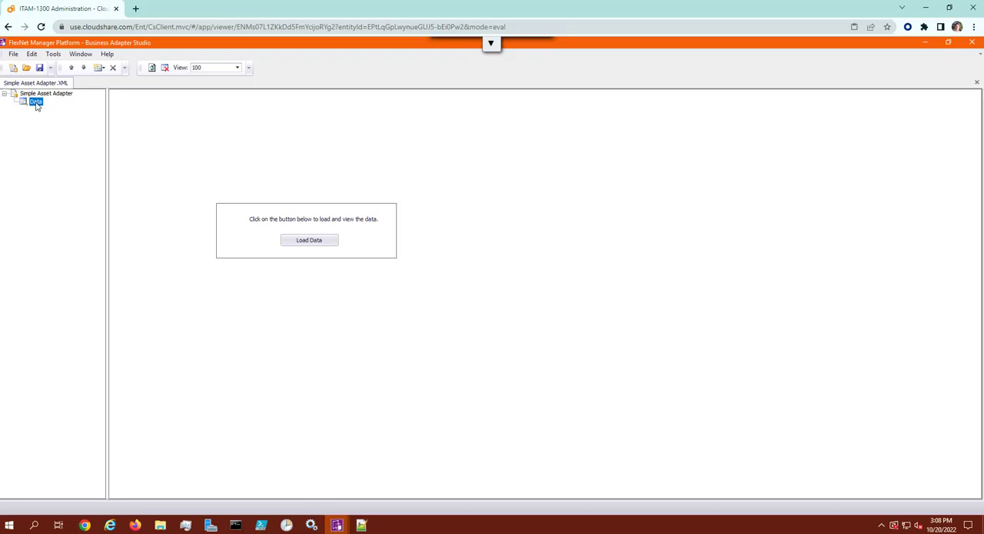
click(307, 241)
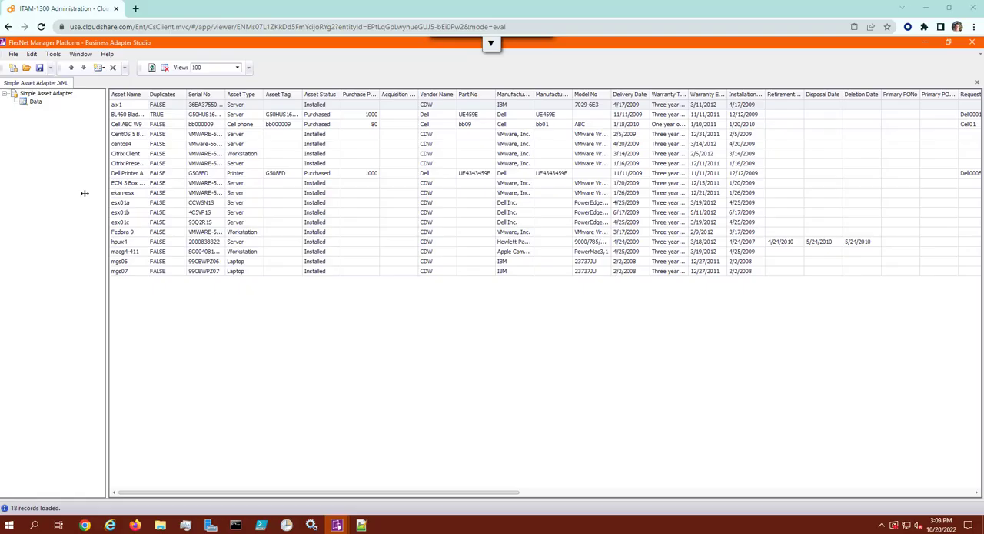
Step: Activate the adapter's tracing for created, deleted, updated and rejected records, using AssetName as the tracing column
click(51, 94)
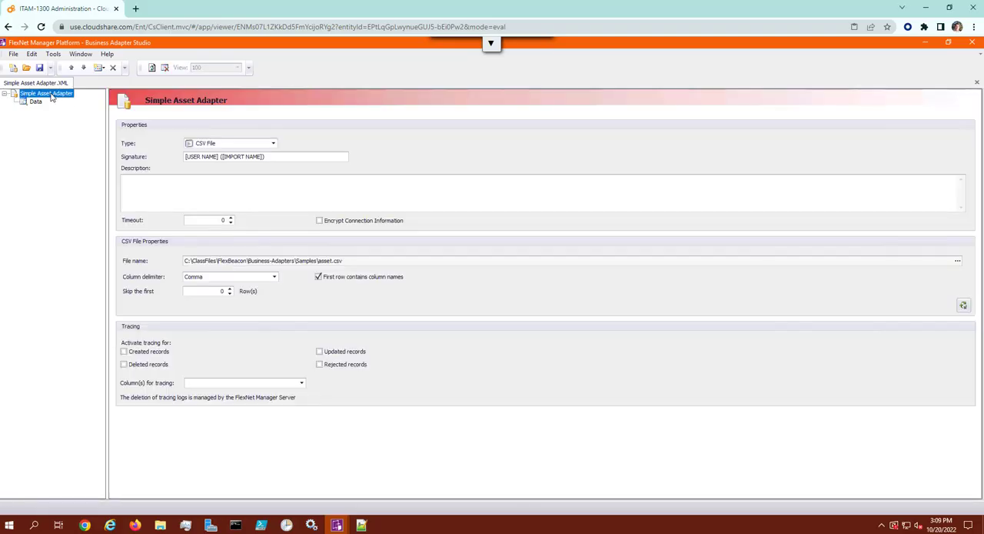
click(123, 352)
click(124, 364)
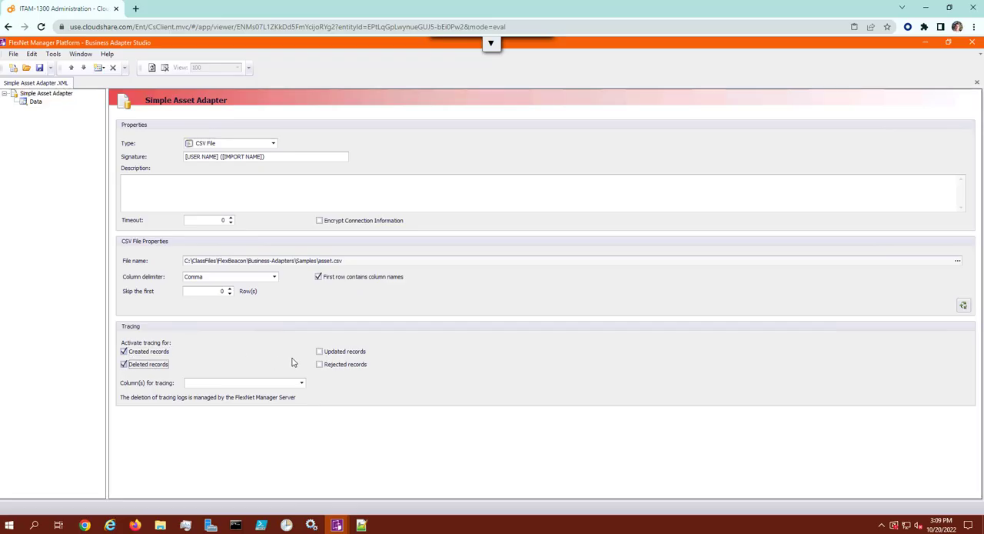
click(320, 352)
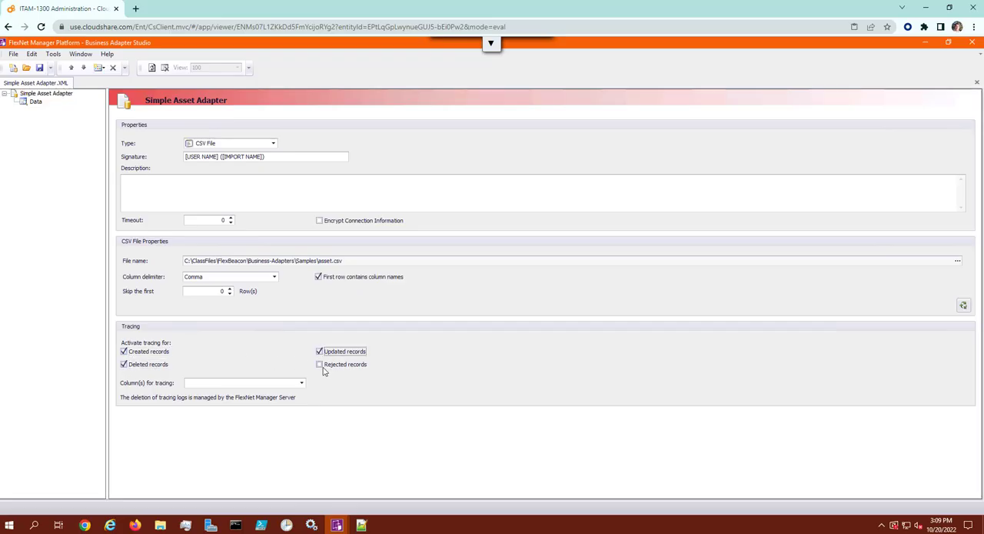
click(320, 364)
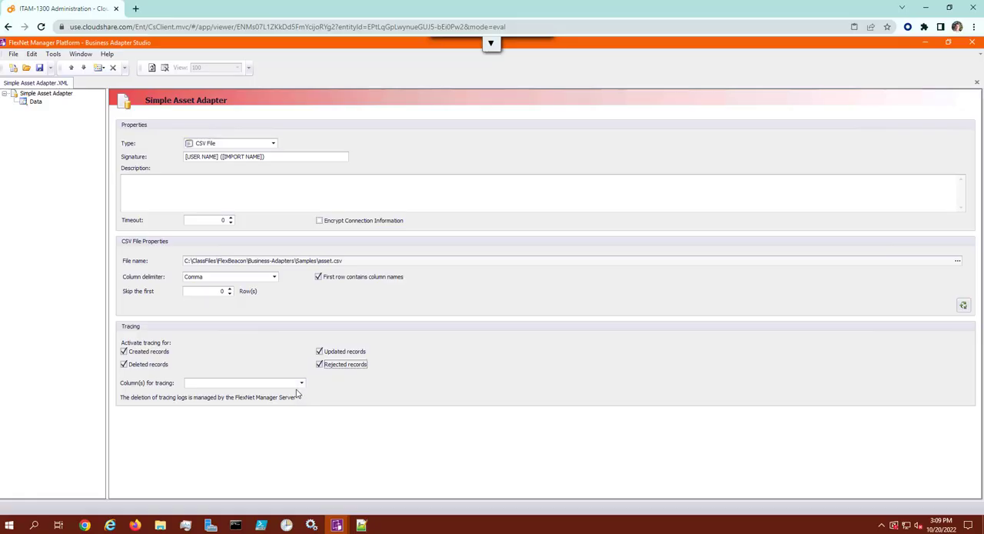
click(302, 383)
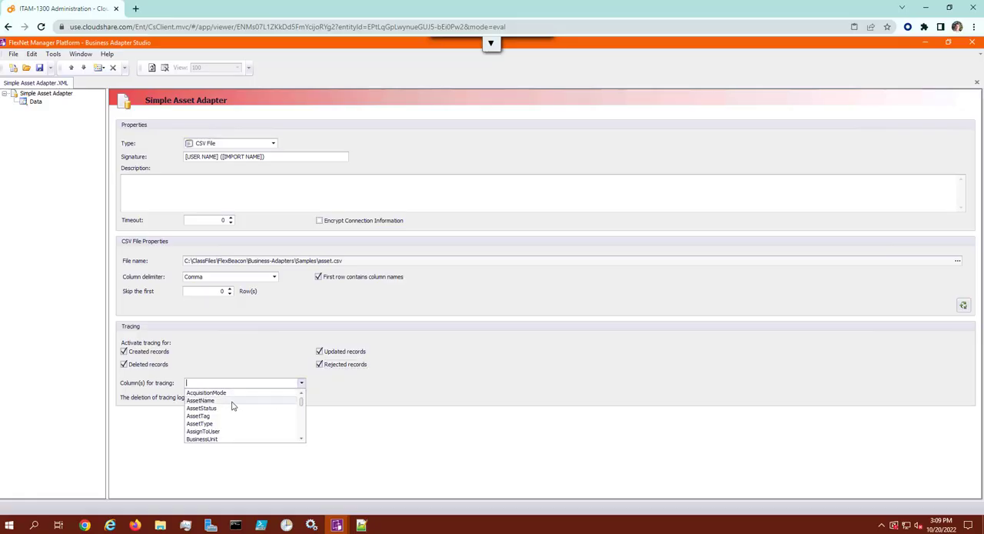
click(287, 400)
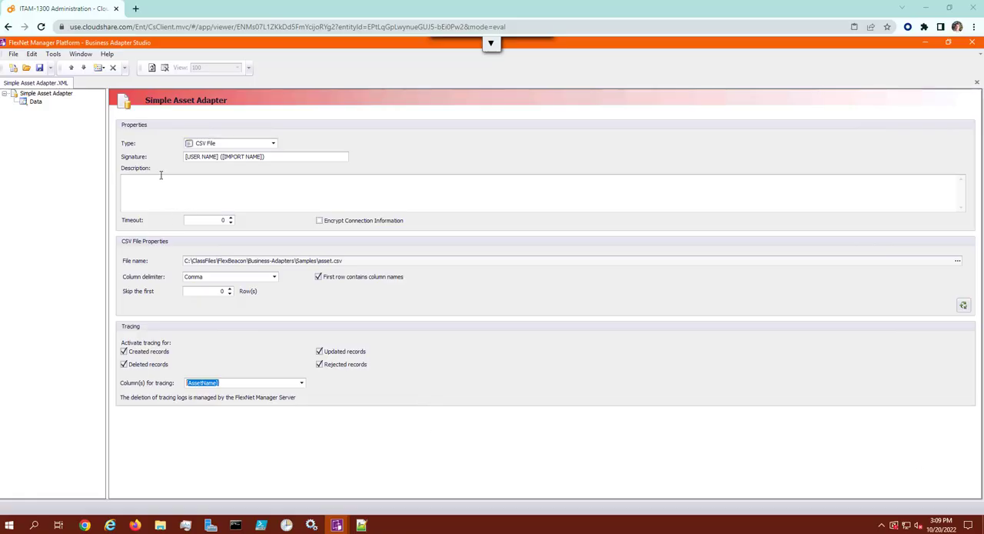
Step: Add an Asset item under the adapter's data and set its update rule to Reject duplicate records
click(35, 103)
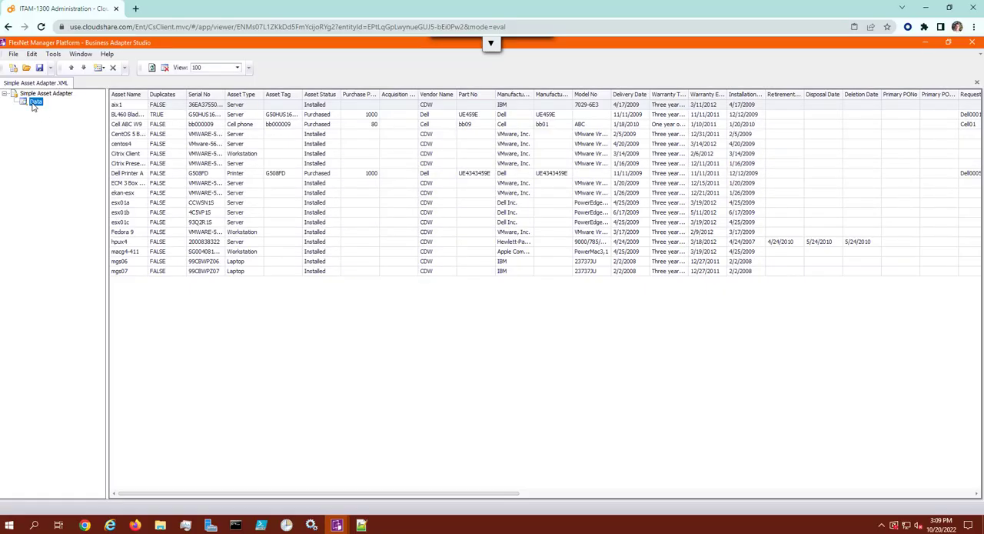
right_click(33, 107)
mouse_move(67, 117)
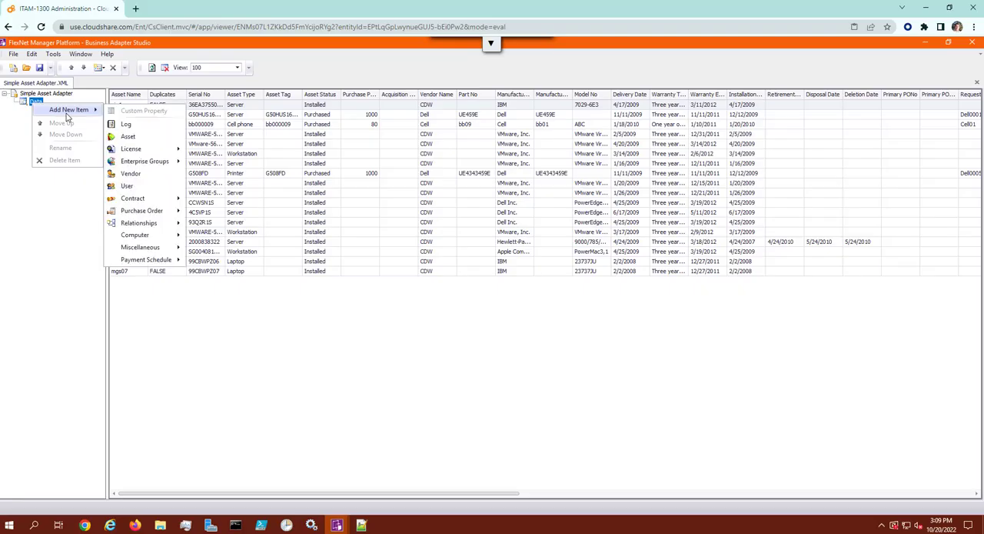
click(128, 136)
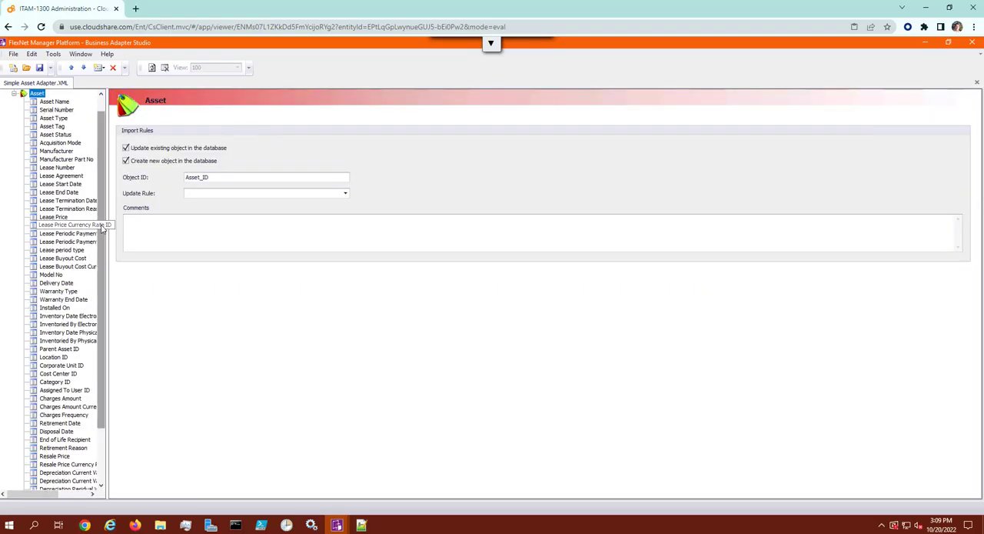
drag(102, 227, 107, 150)
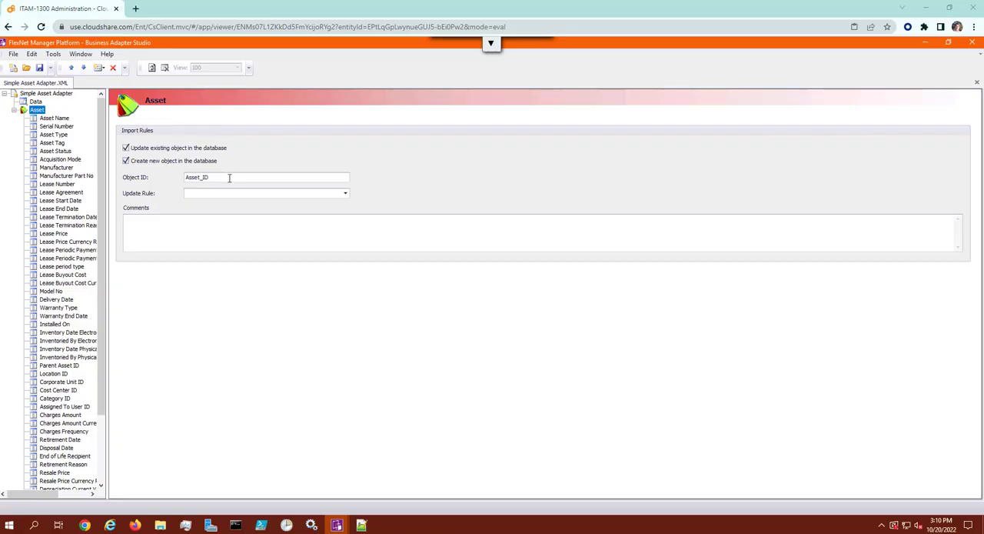
click(346, 194)
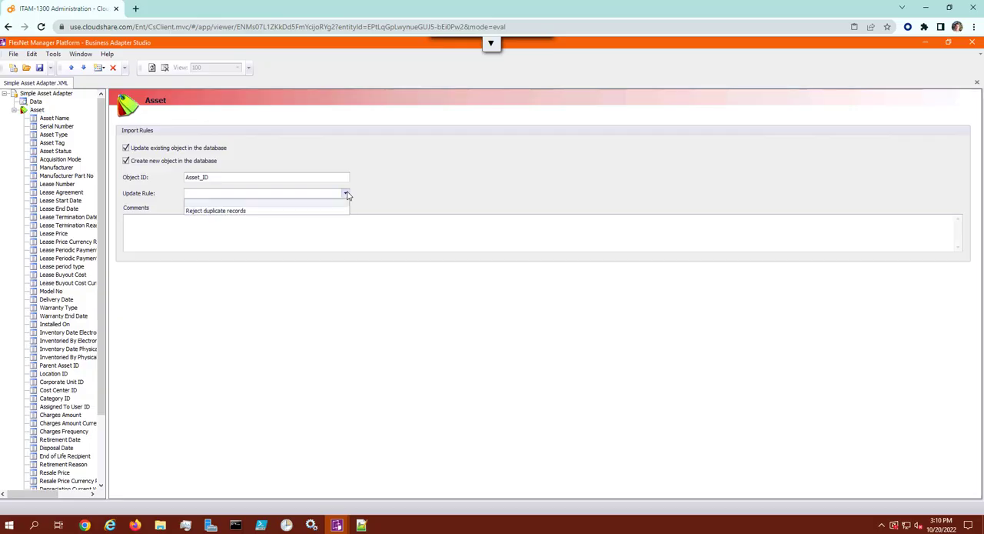
click(263, 212)
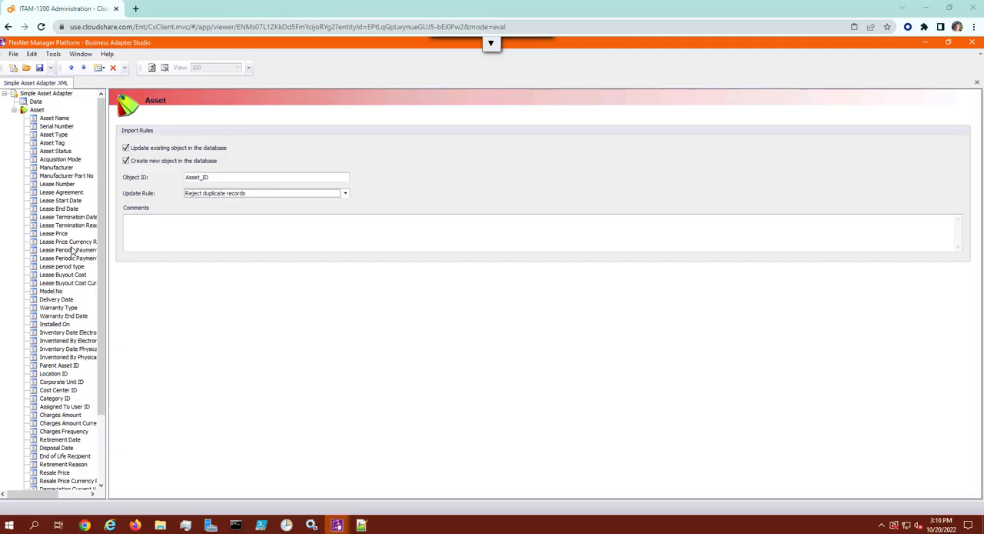
Step: Map the Asset Name property to the AssetName column as a field value and use it for matching existing data
click(35, 102)
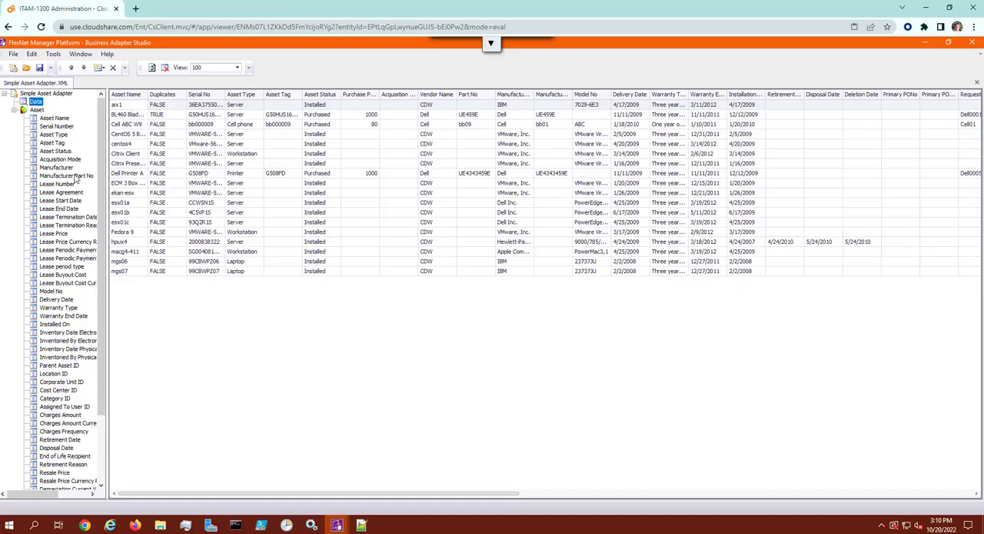
click(55, 120)
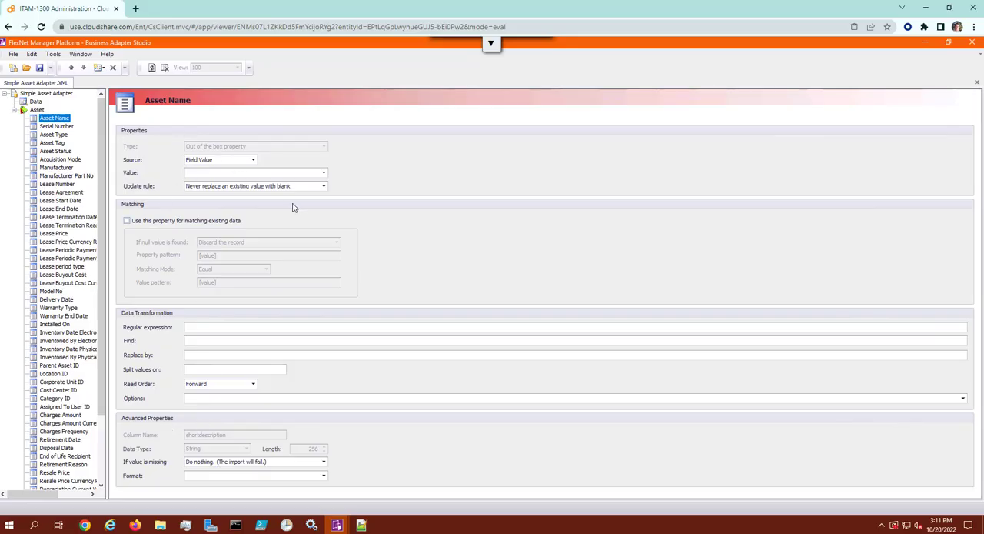
click(253, 160)
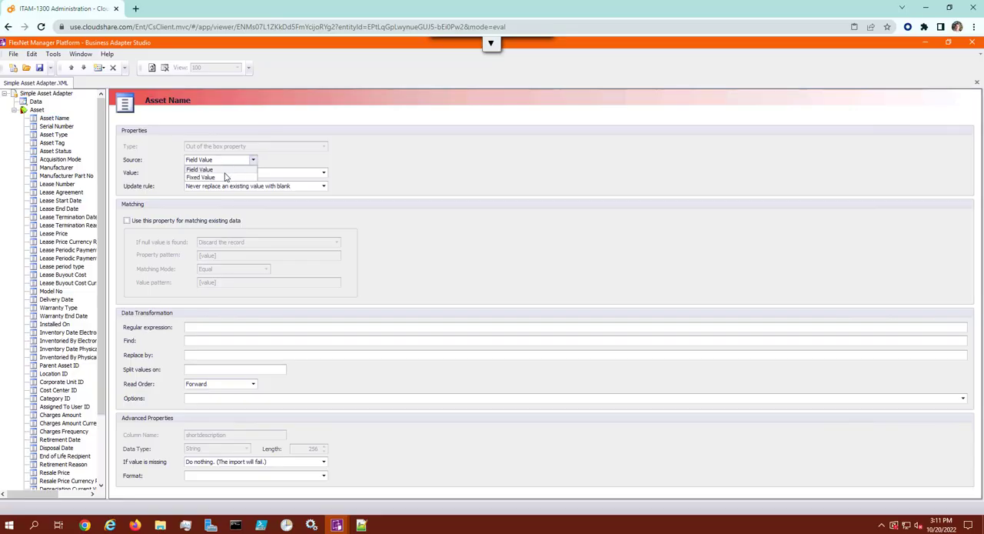
click(264, 159)
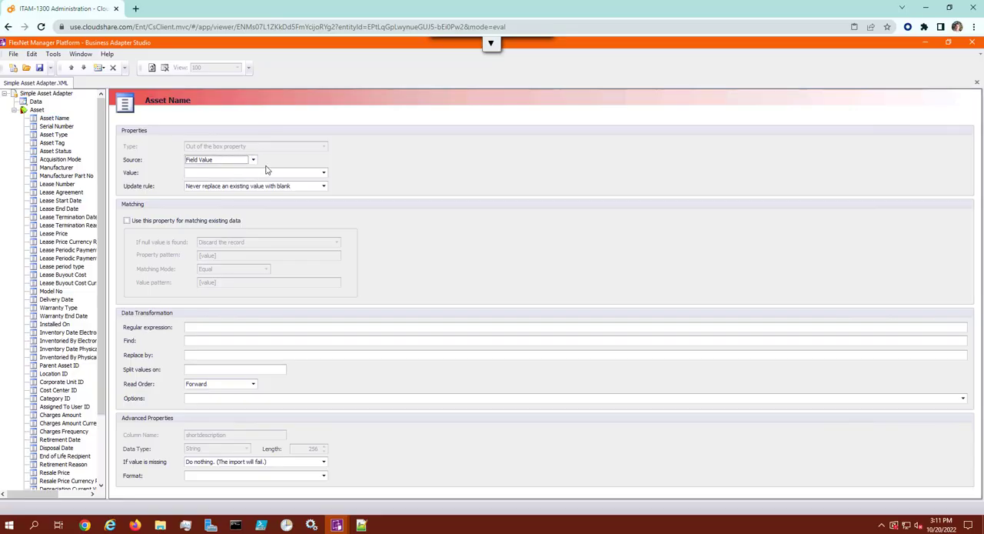
click(323, 174)
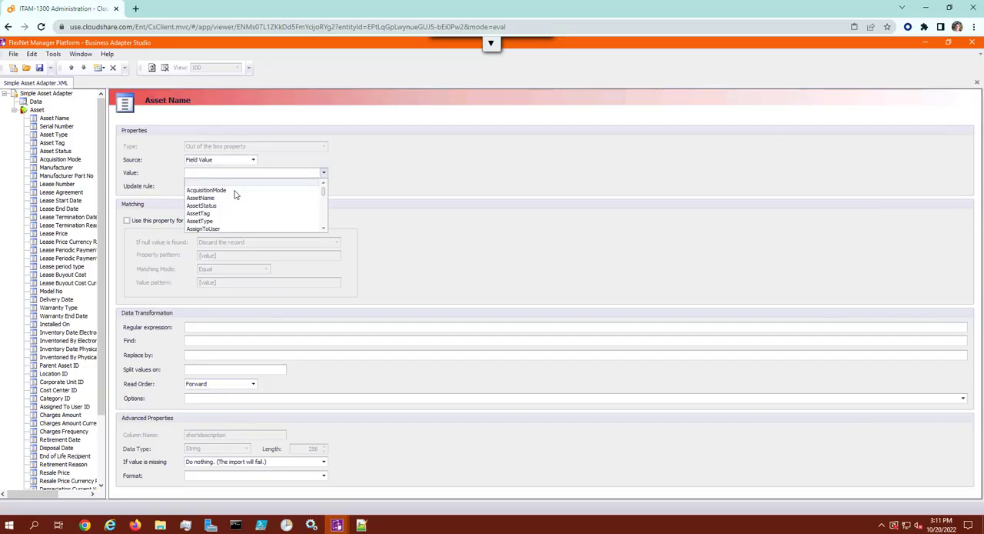
scroll(324, 197, down, 1)
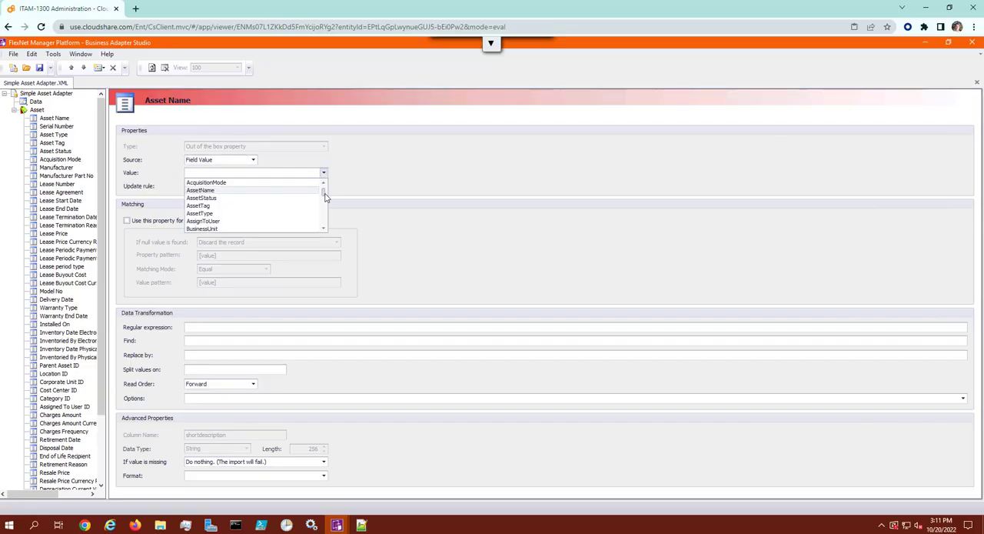
scroll(325, 197, down, 4)
scroll(324, 192, up, 5)
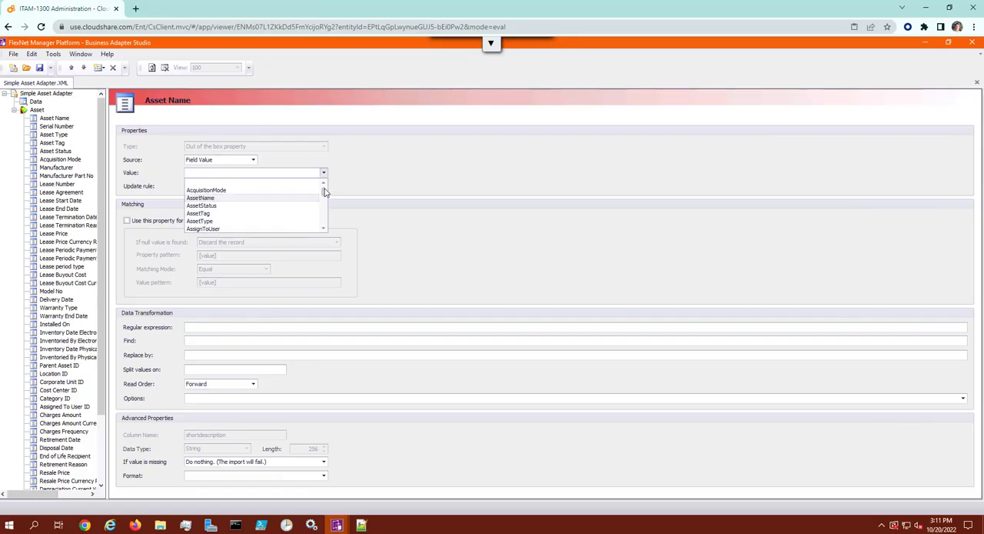
click(228, 199)
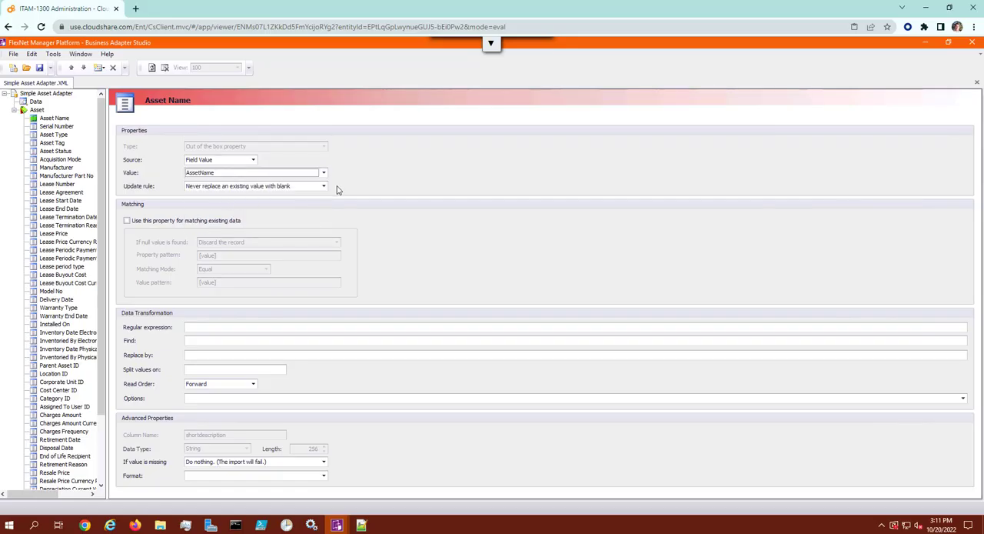
click(258, 187)
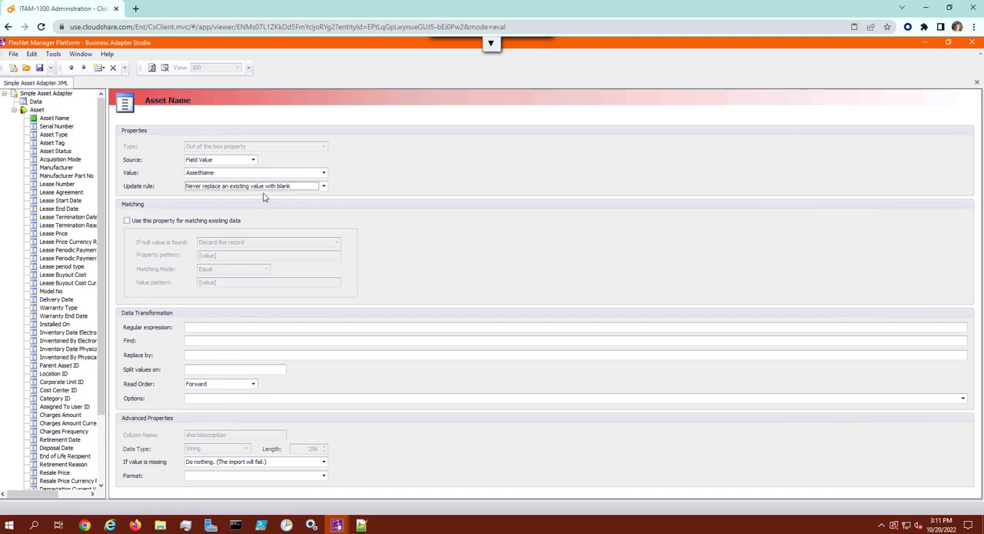
click(127, 221)
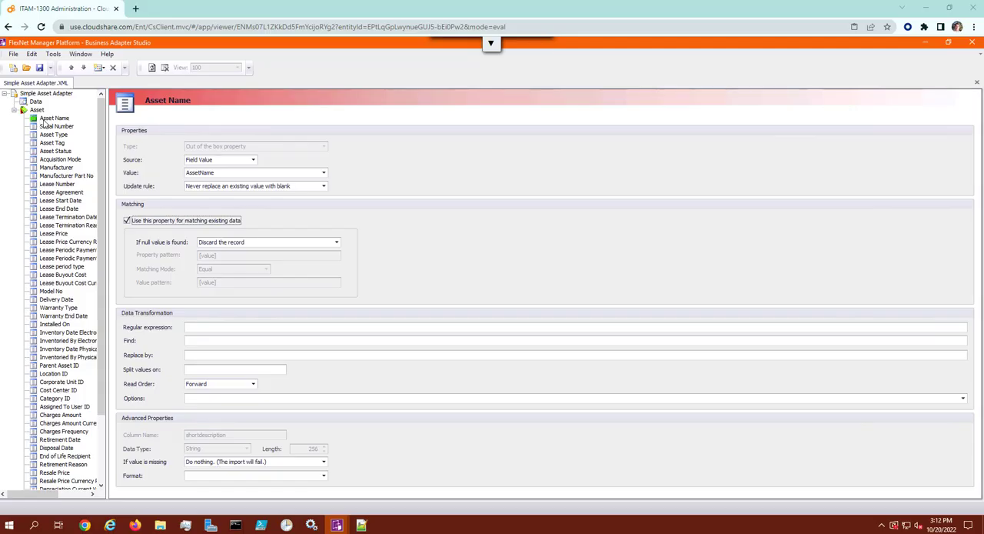
Step: Map the Serial Number property to the SerialNo column and use it for matching existing data
click(54, 126)
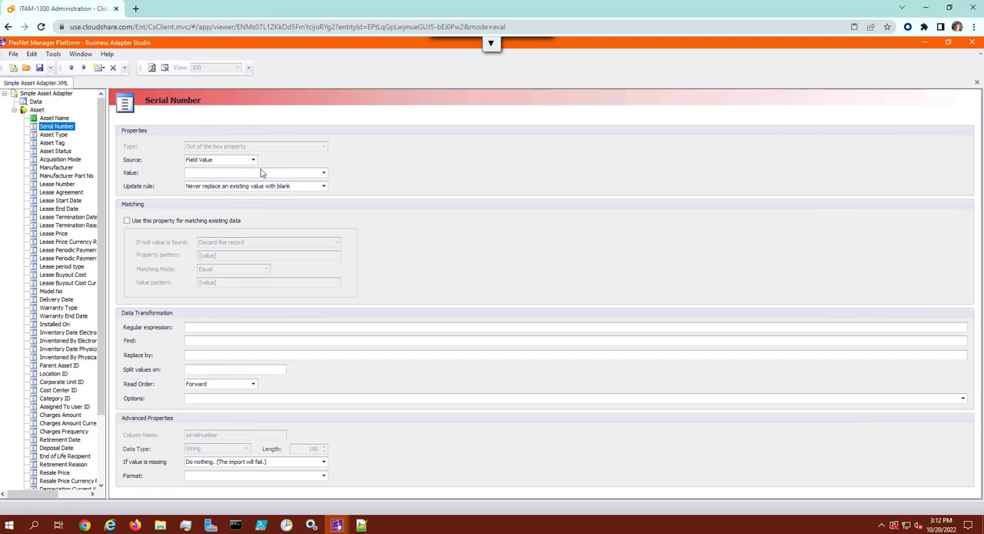
click(324, 173)
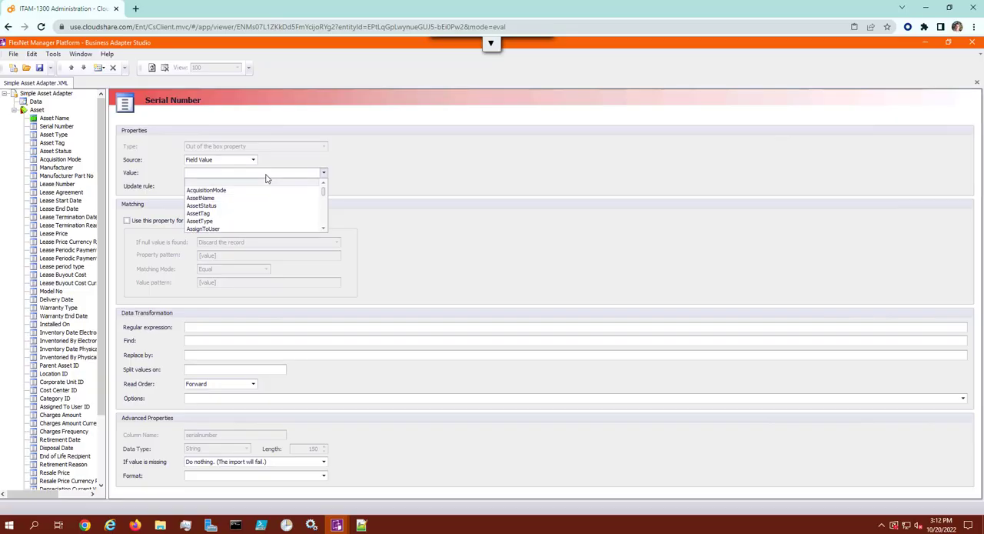
text(s)
key(Tab)
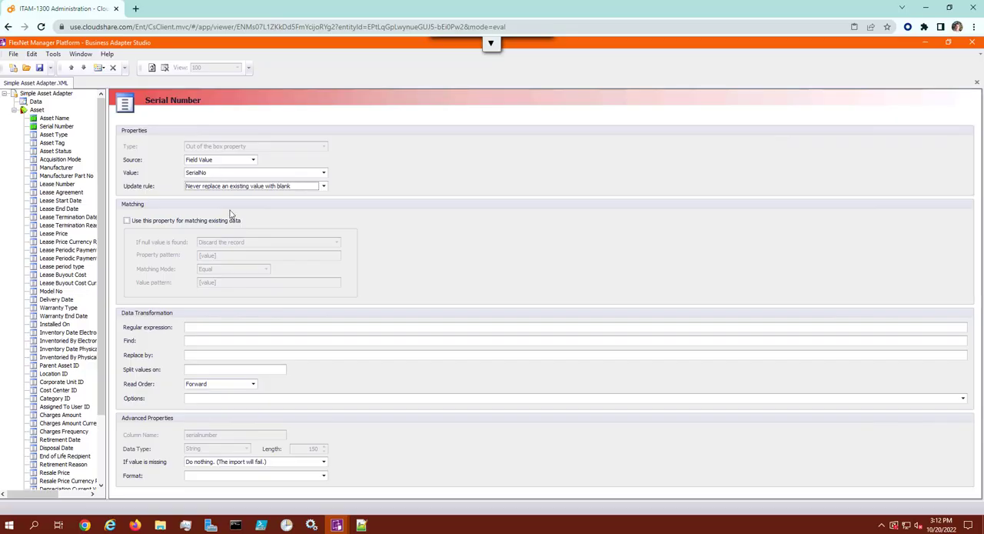
click(127, 220)
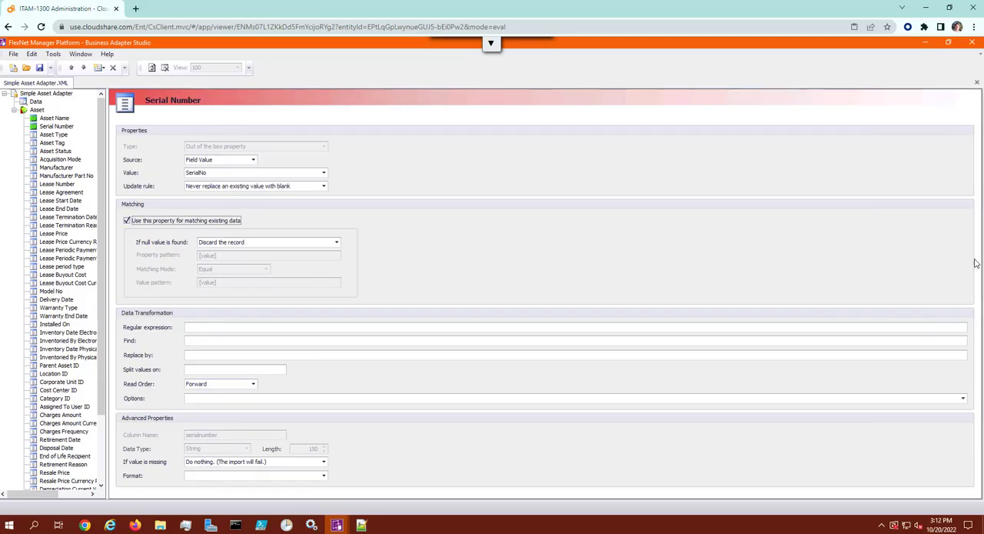
Step: Map the Asset Type property to the AssetType column with the update rule Always update the property
click(49, 136)
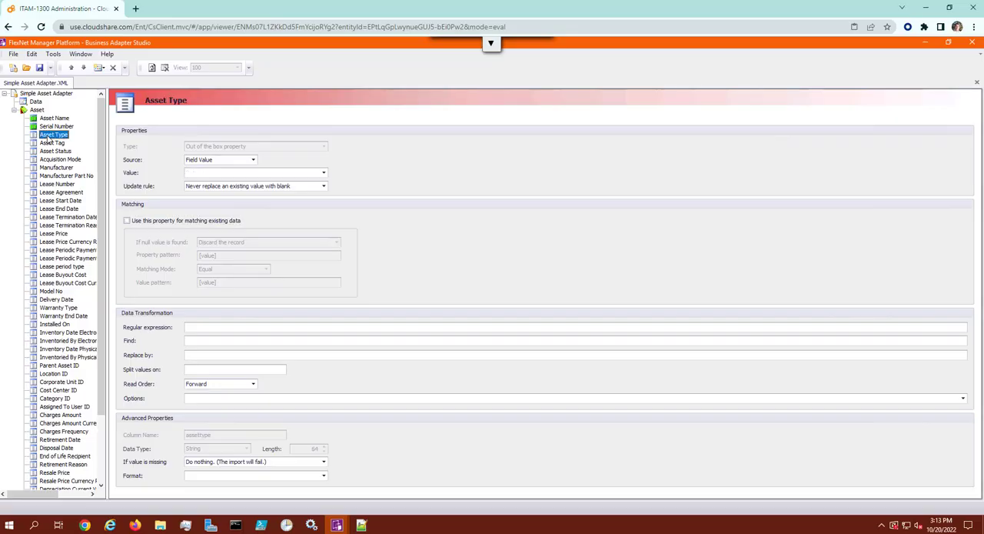
click(324, 174)
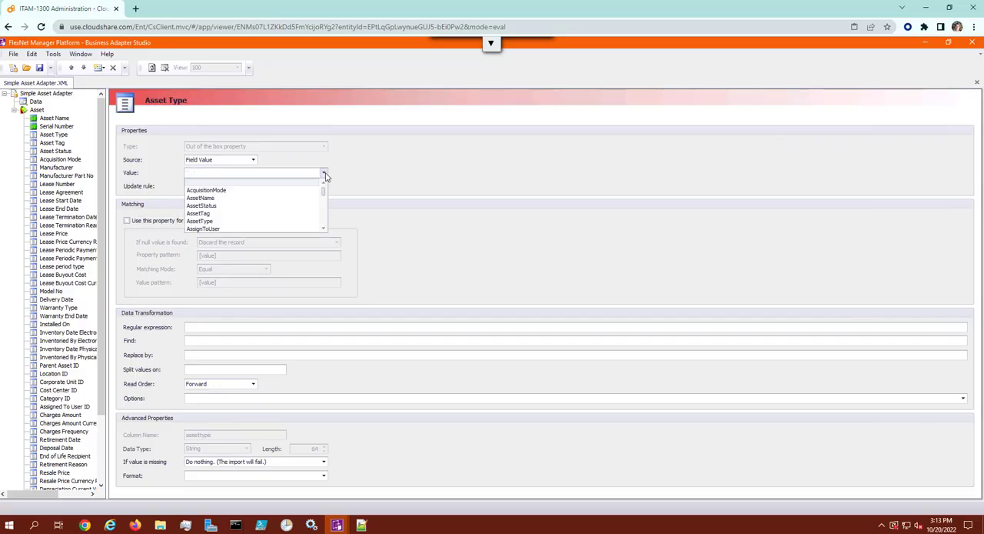
click(200, 221)
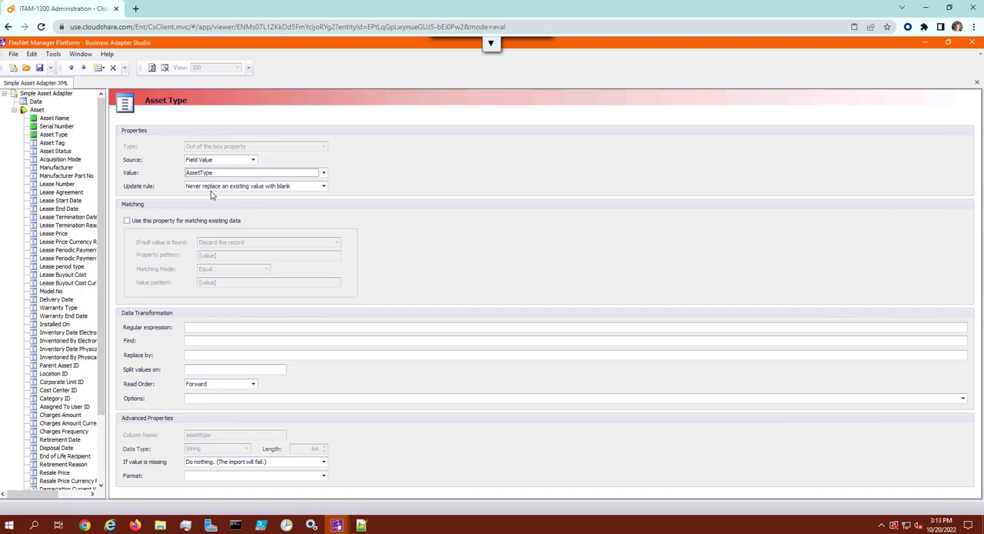
click(326, 186)
click(270, 196)
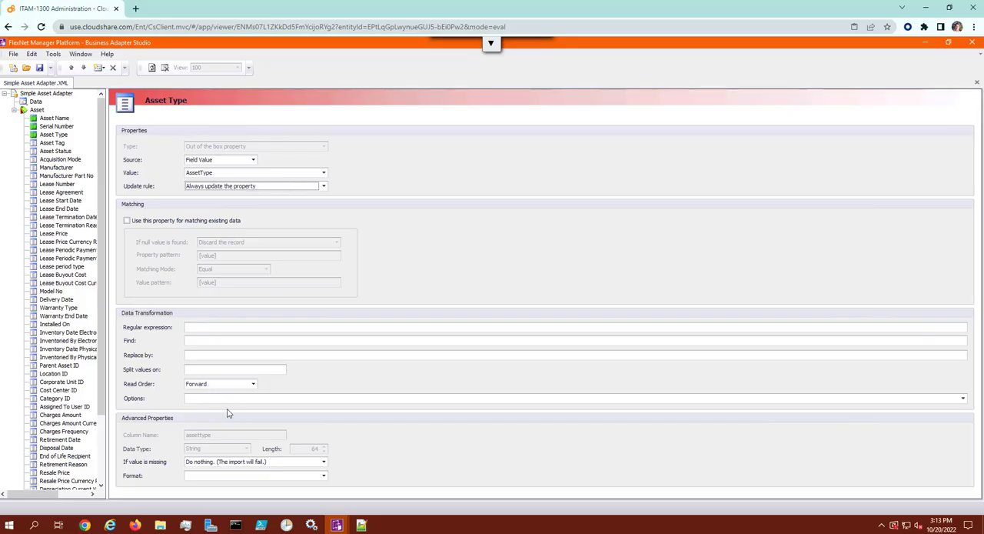
Step: Give the Asset Status property the fixed value Purchased and choose its update rule
click(63, 153)
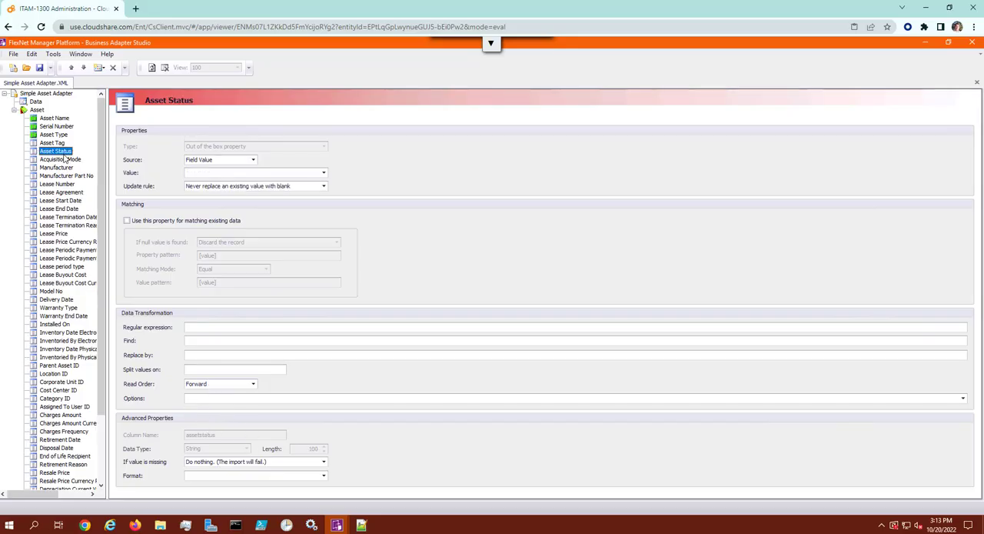
click(254, 160)
click(224, 176)
click(208, 174)
text(Purchased)
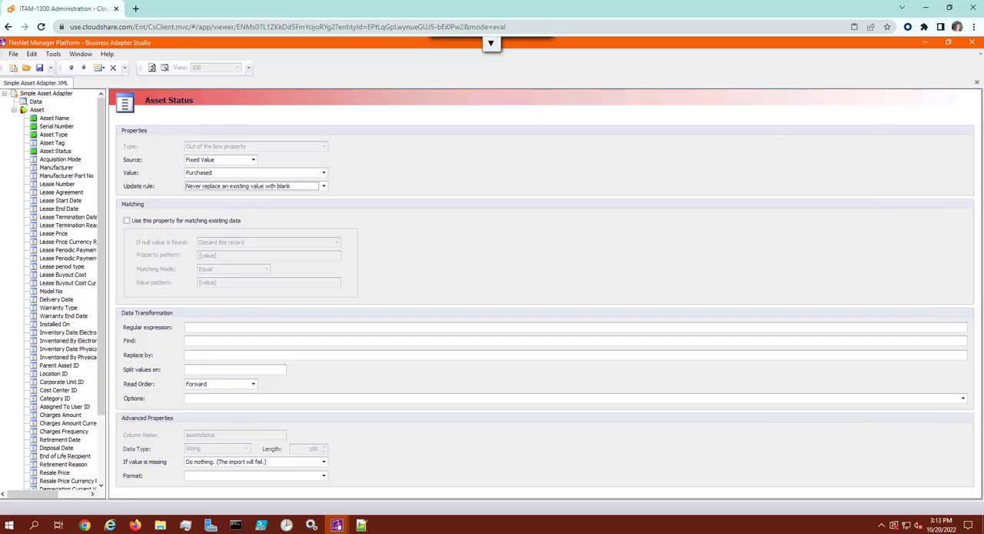
click(324, 187)
click(281, 203)
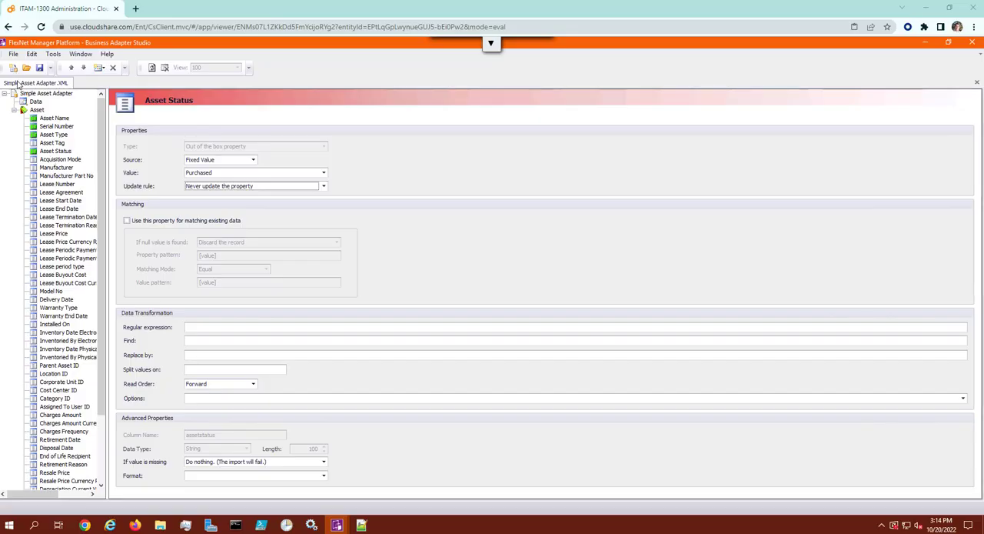
Step: Add a Log item to the Simple Asset Adapter
right_click(38, 93)
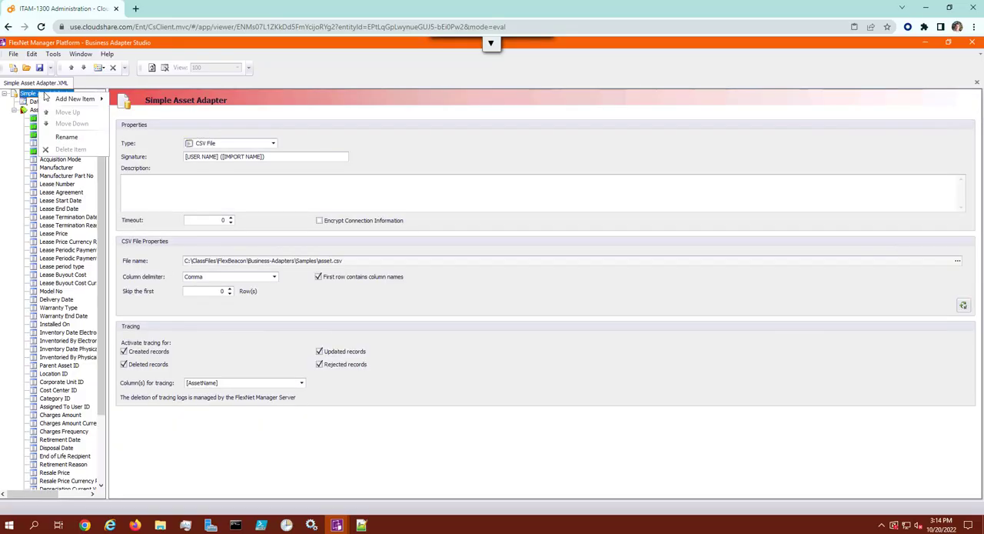
mouse_move(81, 102)
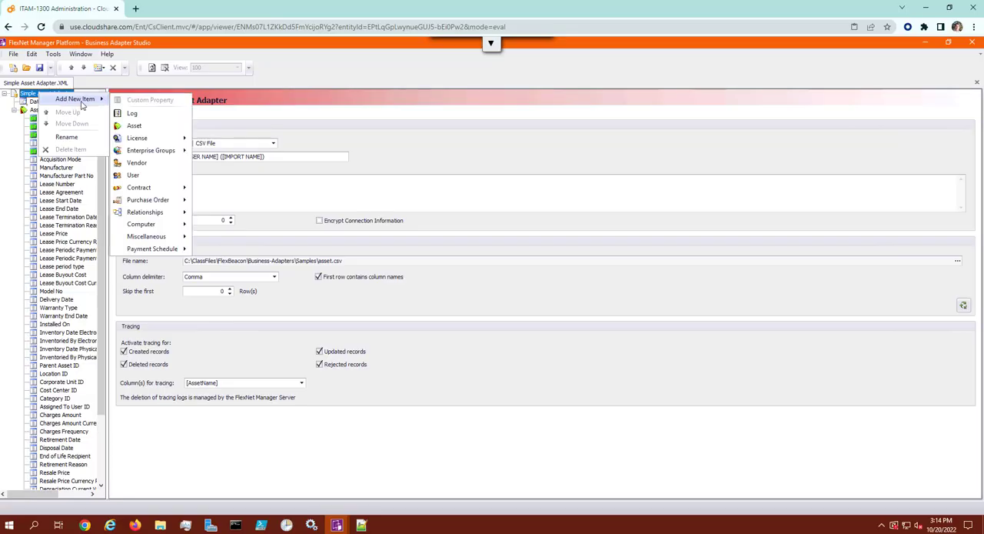
click(132, 113)
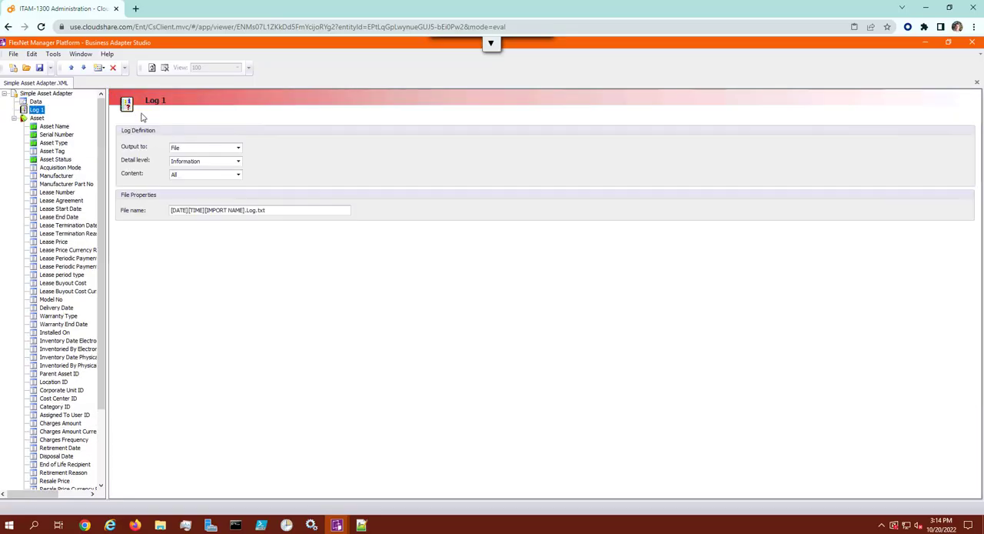
Step: Save and close the adapter in Business Adapter Studio, then save the FlexNet Beacon settings and accept the IIS configuration
click(40, 69)
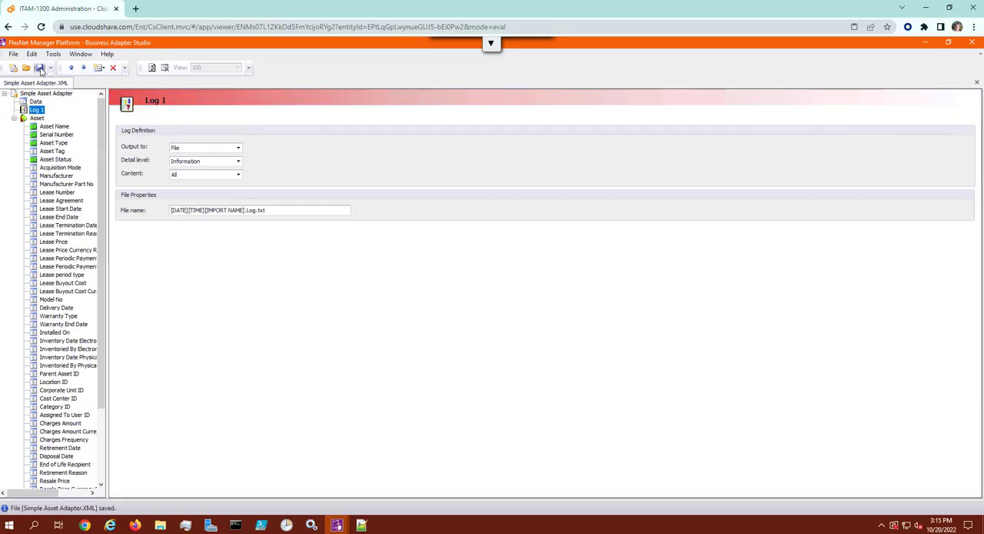
click(970, 44)
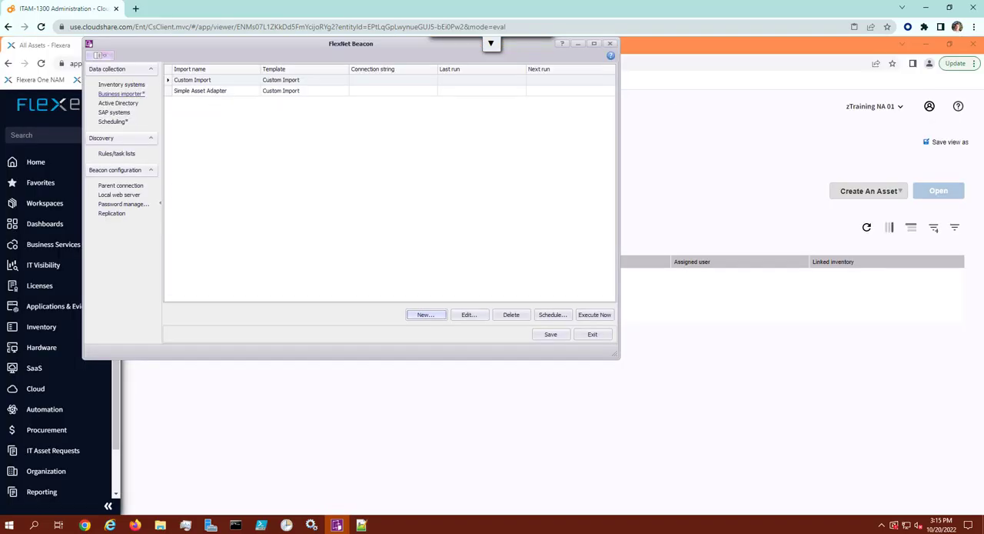
click(551, 334)
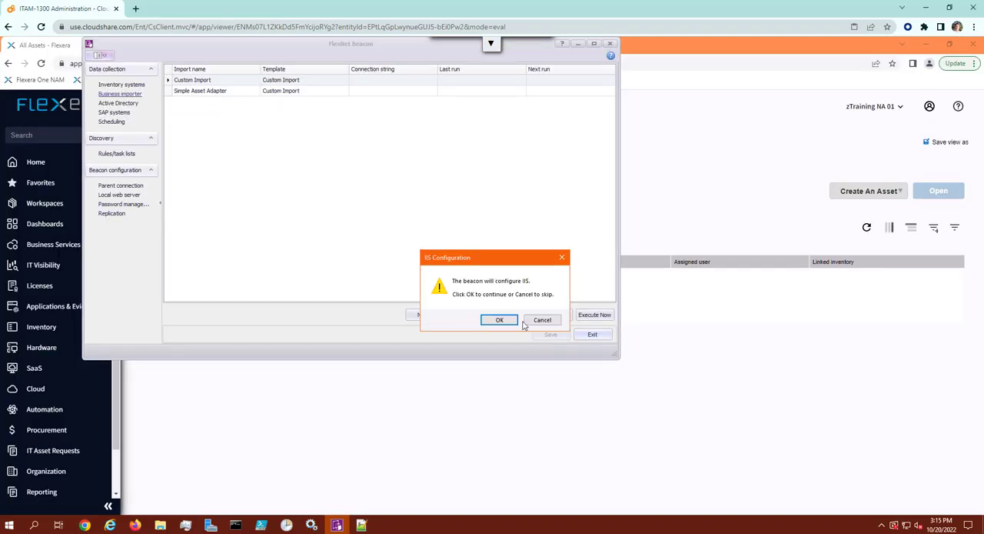
click(496, 320)
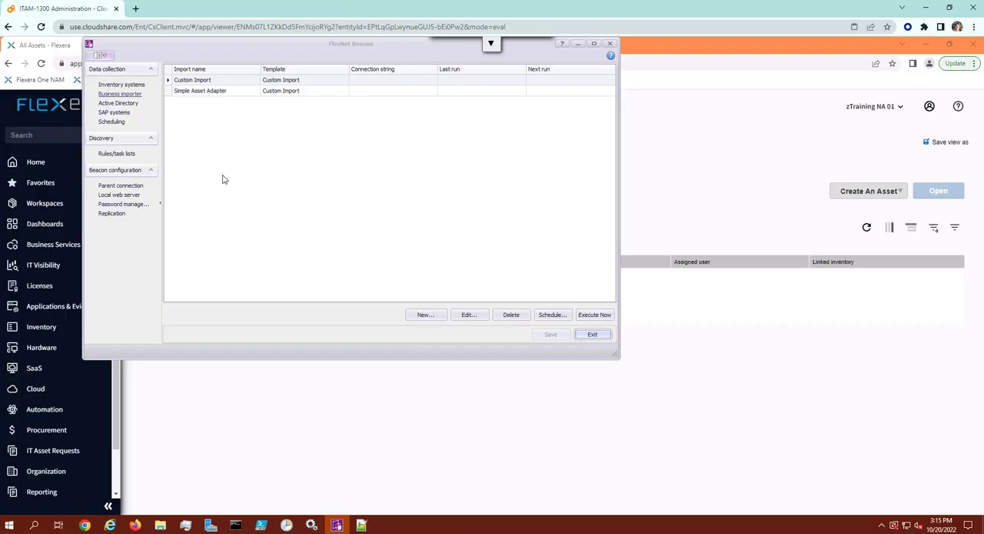
Step: Assign the Daily 1 PM Test Schedule to the Simple Asset Adapter import
click(203, 92)
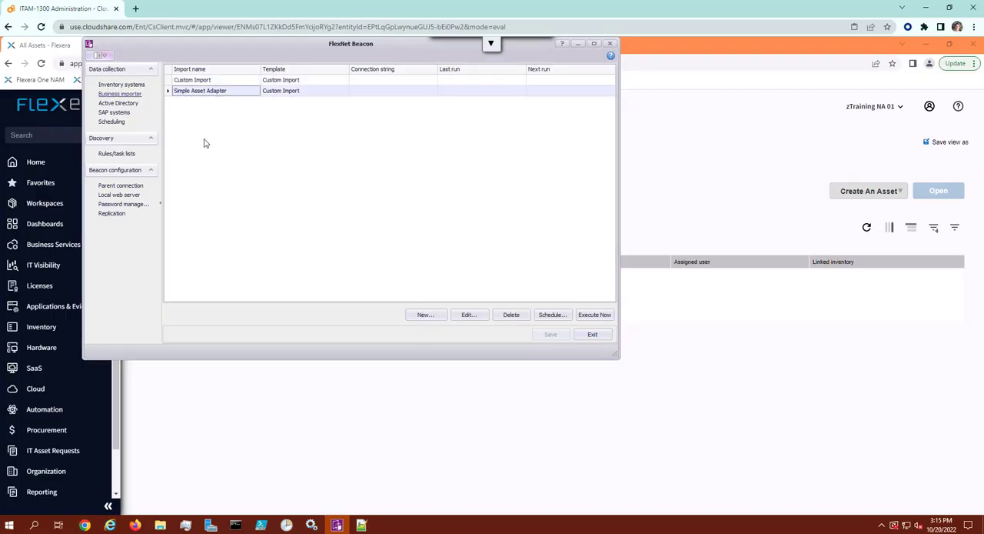
click(546, 315)
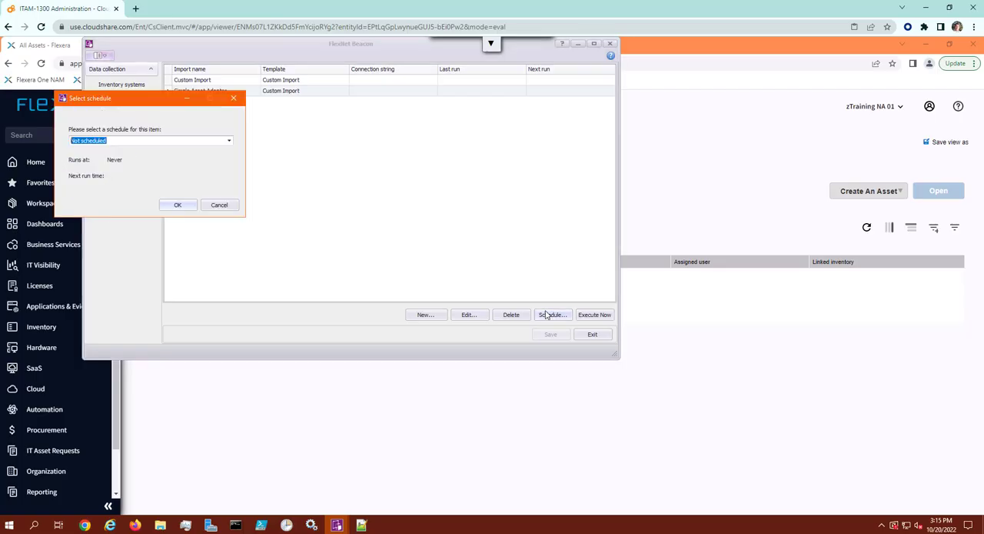
click(228, 142)
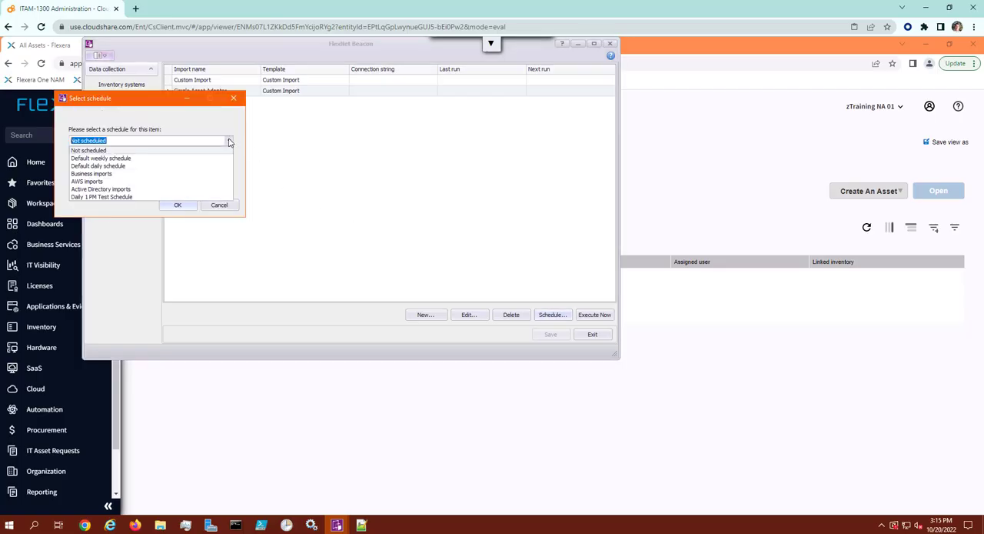
click(134, 196)
click(183, 206)
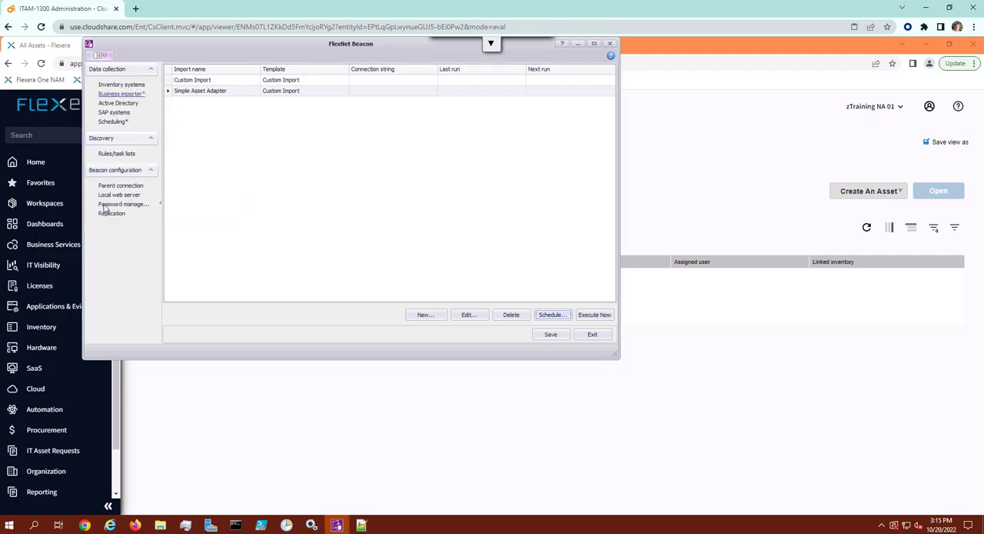
Step: Execute the Simple Asset Adapter import immediately, saving the pending beacon changes first
click(297, 92)
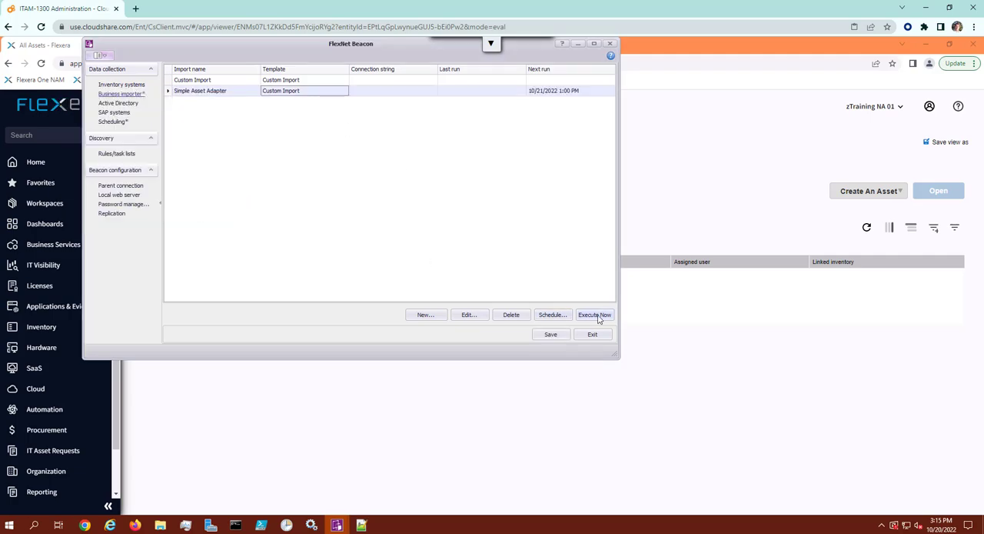
click(599, 317)
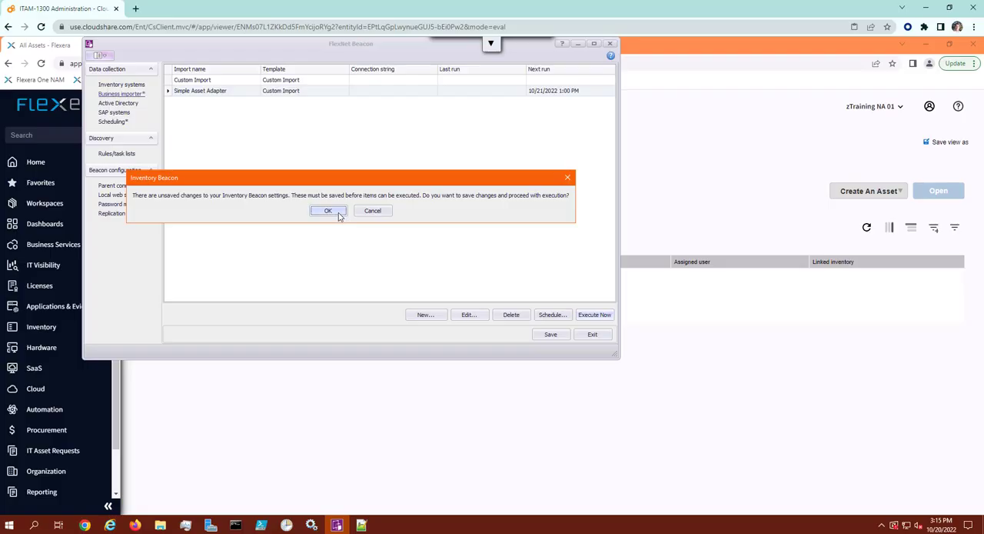
click(339, 217)
click(498, 322)
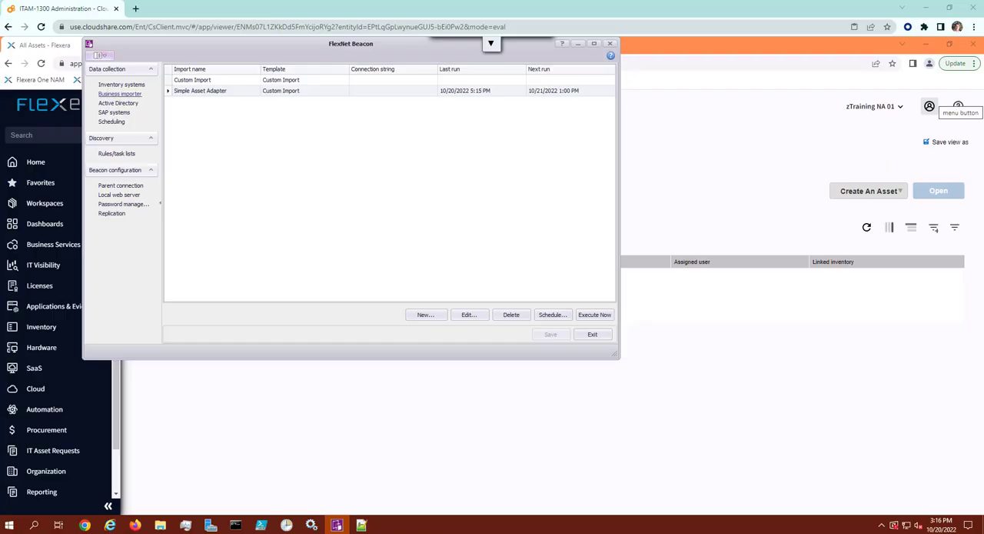
Step: Check the beacon's Uploaded folder for the Simple Asset Adapter files, and switch to Flexera One to review the import's status in System Tasks
click(160, 525)
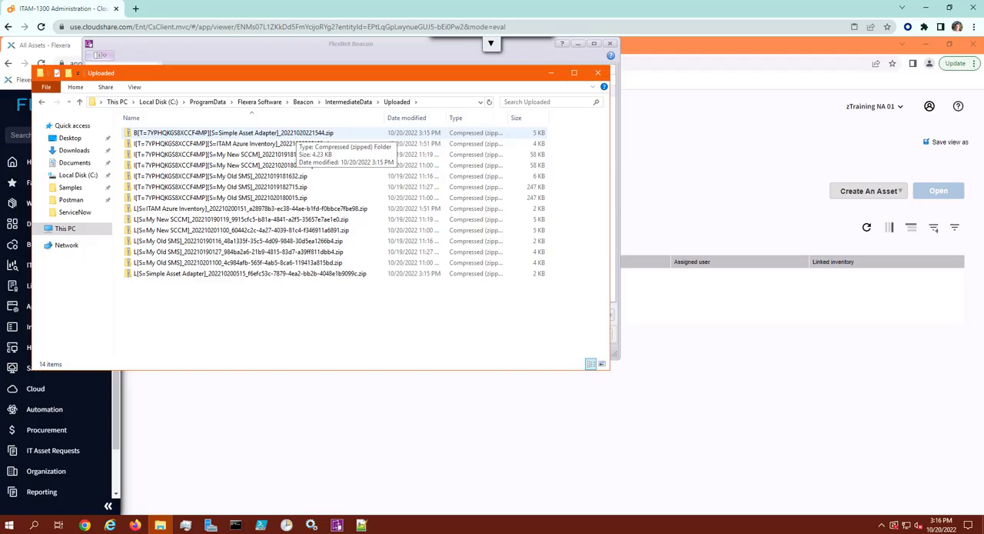
click(355, 431)
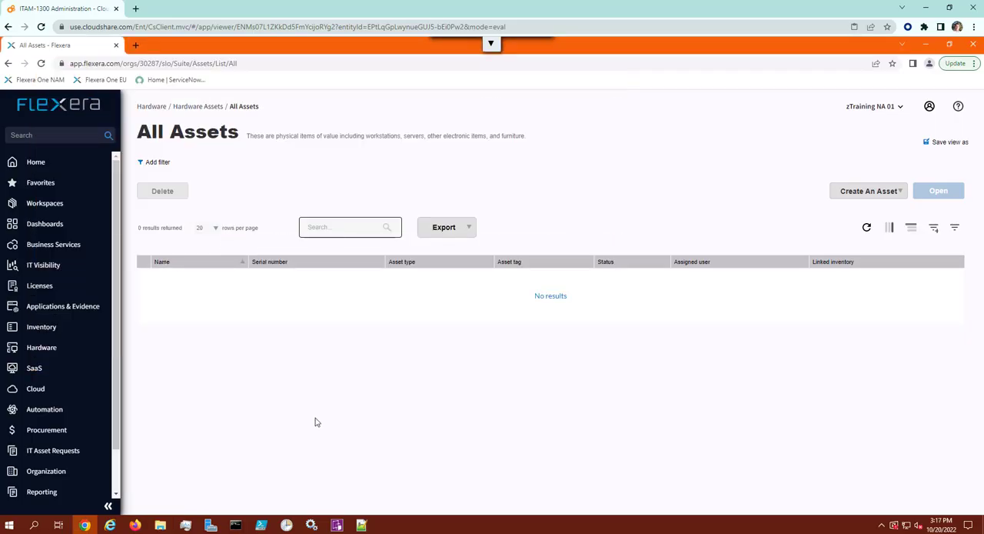
drag(112, 402, 64, 486)
scroll(63, 486, down, 2)
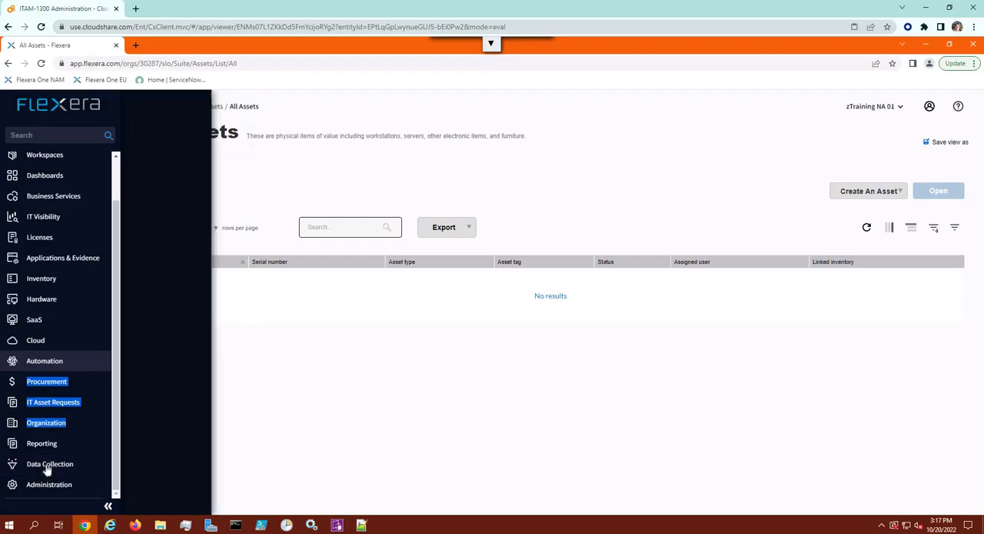
mouse_move(49, 465)
click(169, 456)
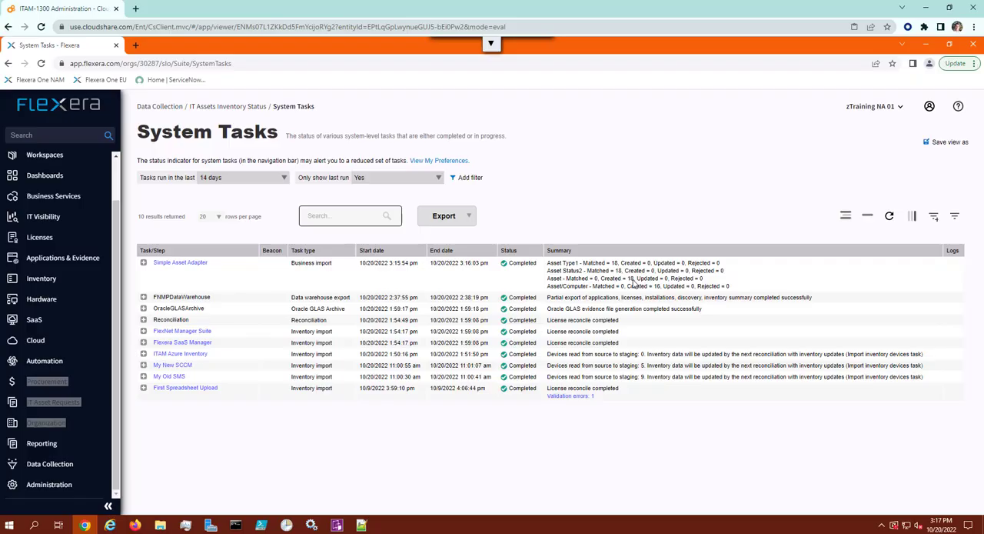
Step: Review the Simple Asset Adapter's business import status on the Data Imports page and open the All Assets list under Hardware Assets
mouse_move(31, 463)
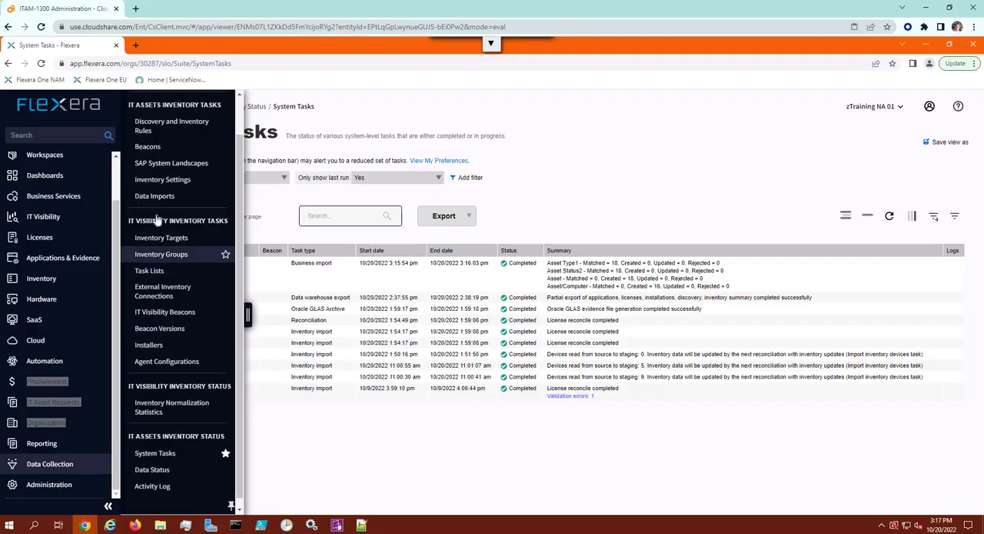
click(157, 201)
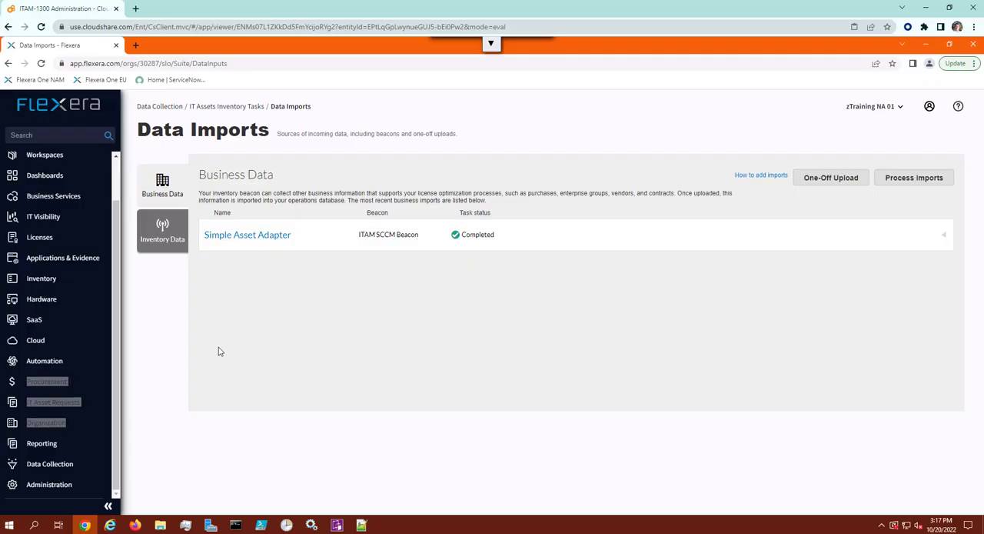
mouse_move(51, 302)
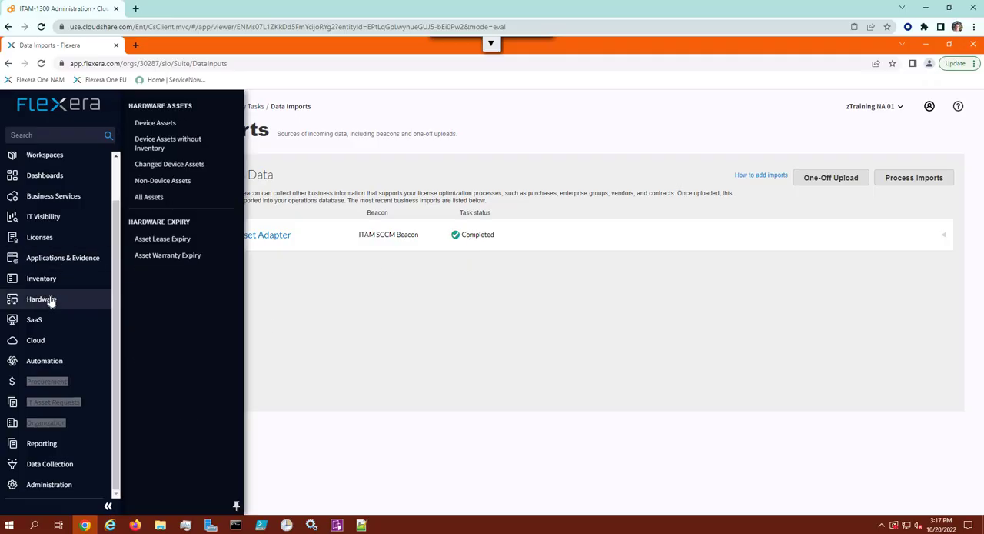
click(149, 198)
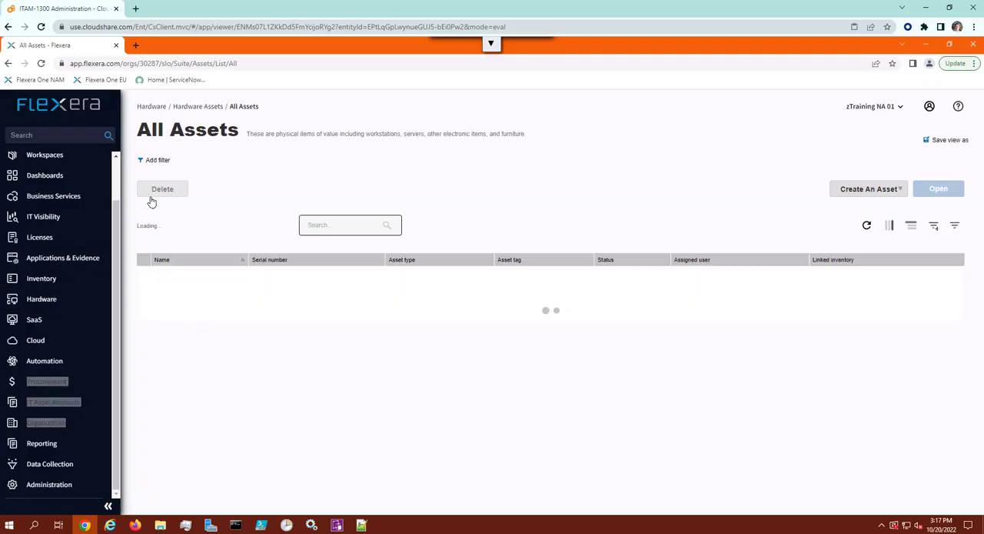